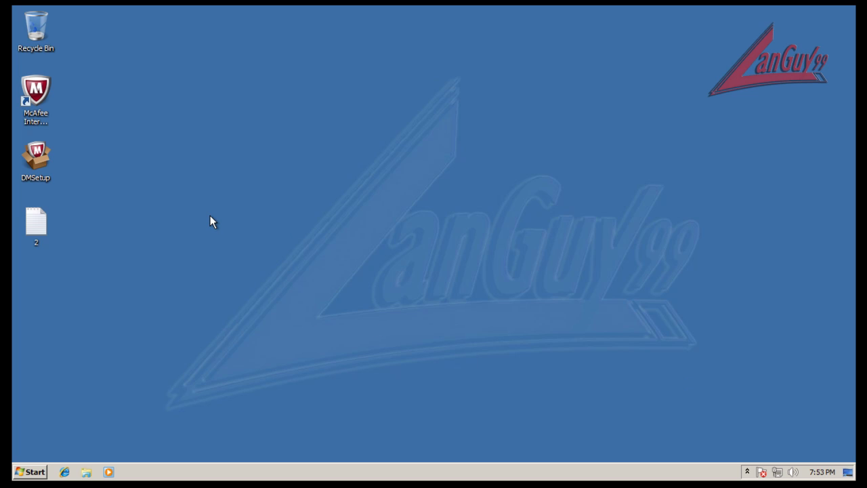
# Open the McAfee Internet Security main window from its hidden notification-area icon
pyautogui.click(50, 99)
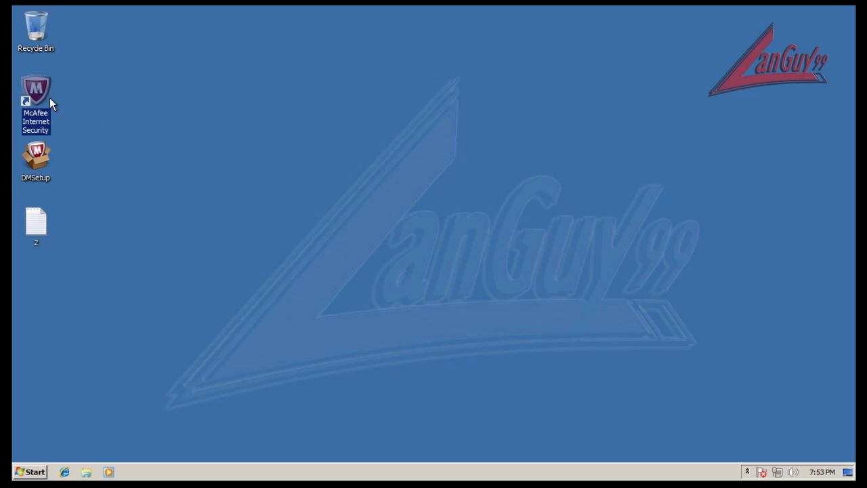
pyautogui.click(231, 107)
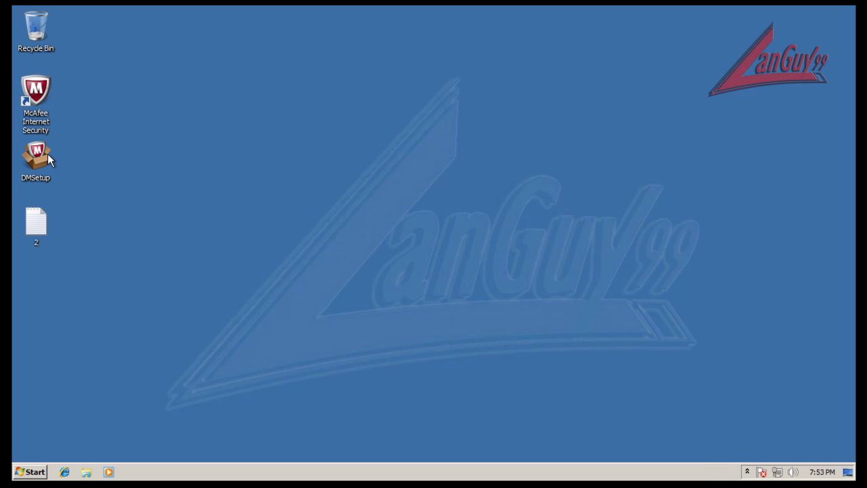
pyautogui.click(747, 470)
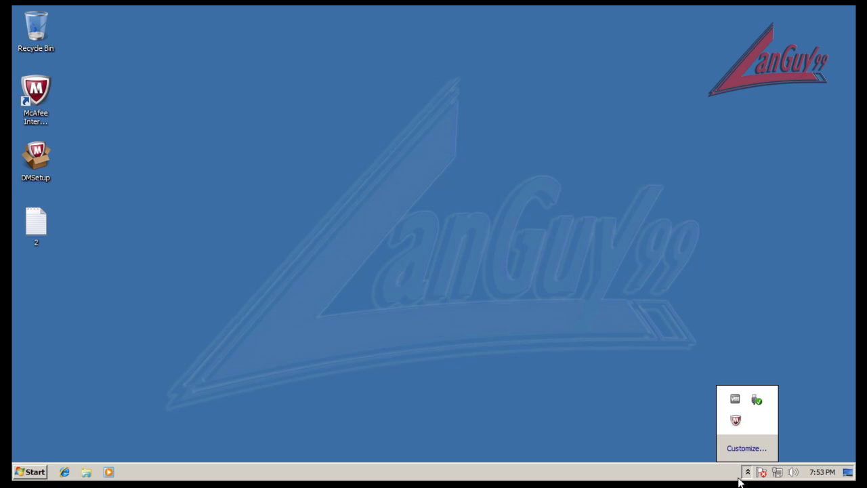
pyautogui.click(736, 421)
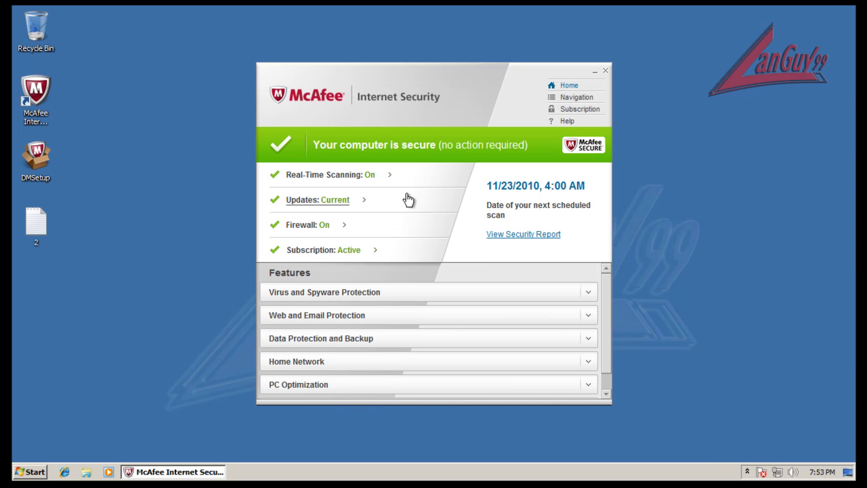
# Examine the McAfee desktop shortcut and the contents of the McAfee folder among the installed programs
pyautogui.click(35, 84)
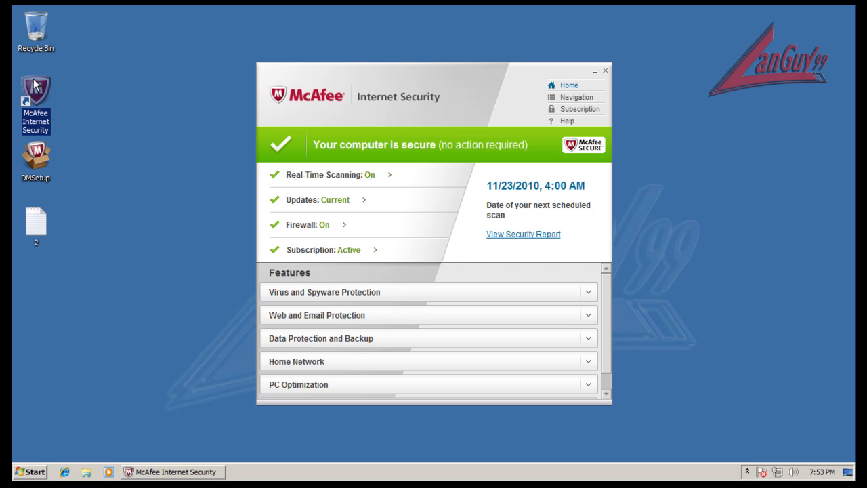
pyautogui.click(324, 131)
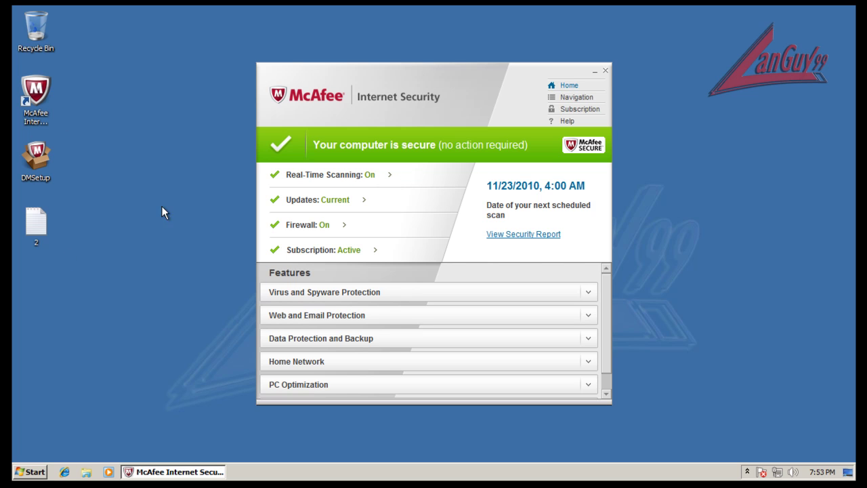
pyautogui.click(30, 471)
pyautogui.click(70, 429)
pyautogui.click(65, 319)
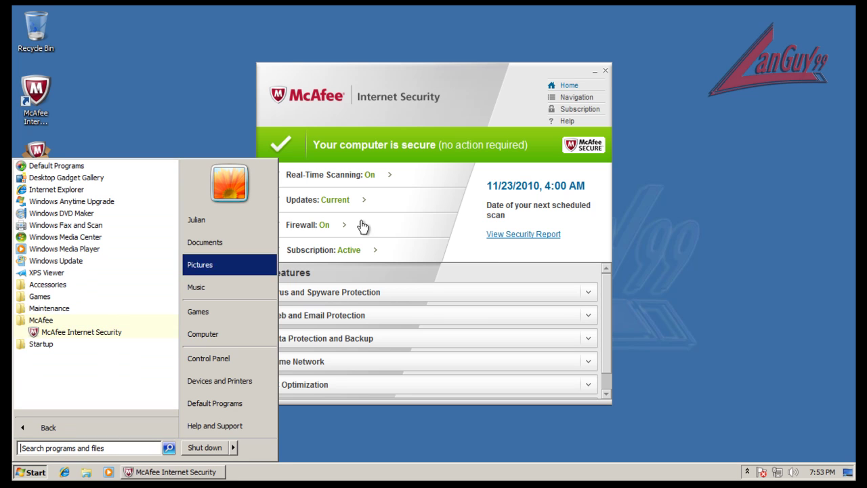
pyautogui.click(483, 83)
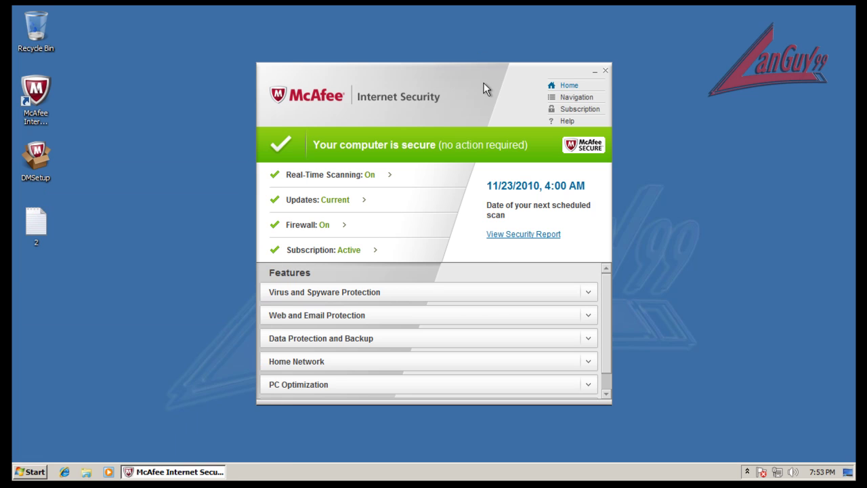
# View the update details and the PC Optimization, Home Network, and Data Protection and Backup features
pyautogui.click(328, 201)
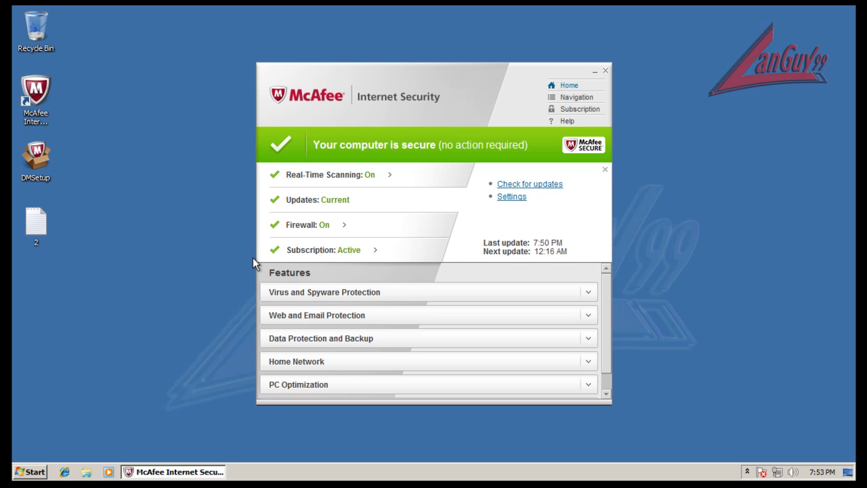
pyautogui.click(317, 197)
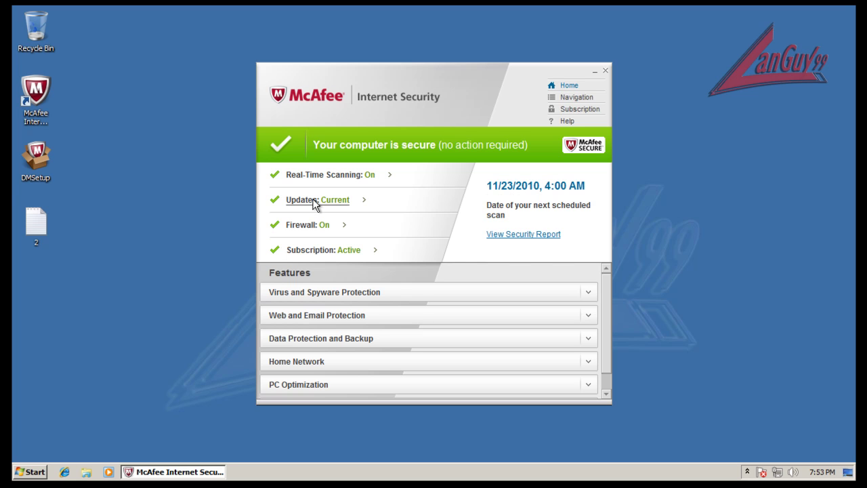
pyautogui.click(305, 388)
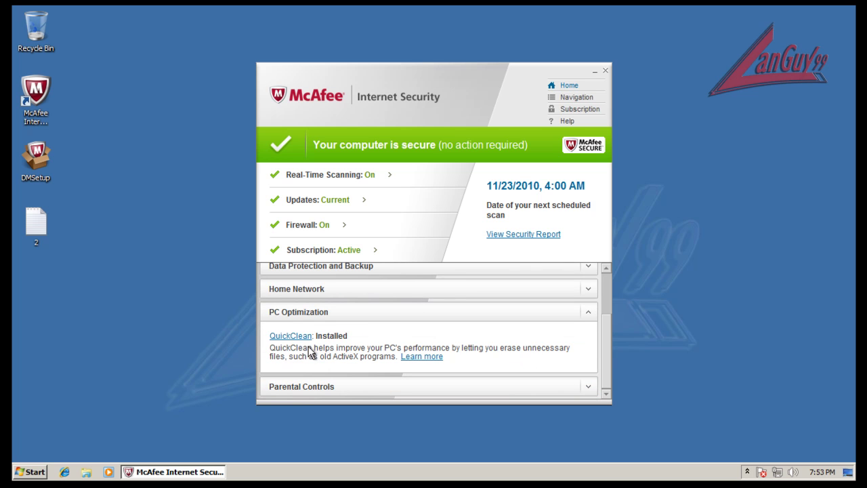
pyautogui.click(302, 291)
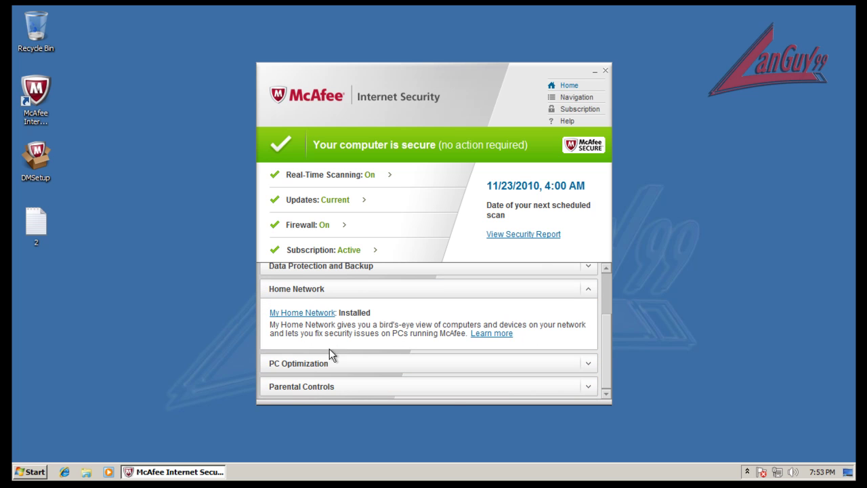
pyautogui.click(305, 291)
pyautogui.click(318, 337)
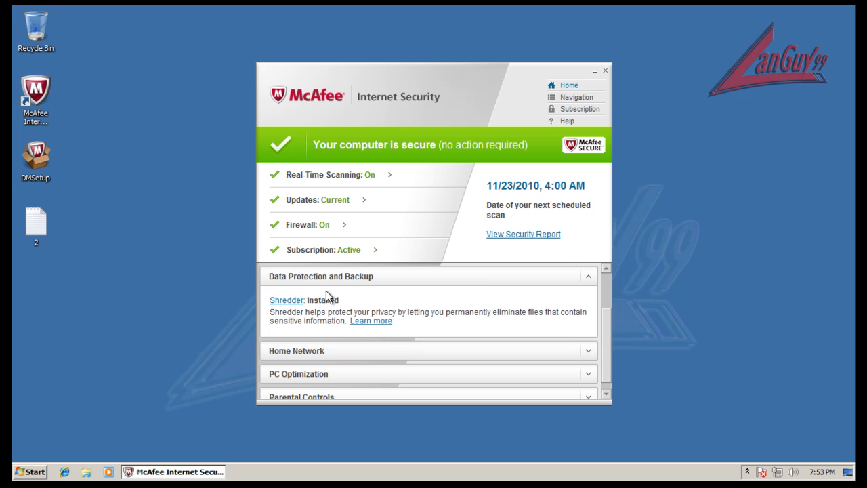
# View the Web and Email Protection and the Virus and Spyware Protection features, and close the security window
pyautogui.scroll(3, 605, 294)
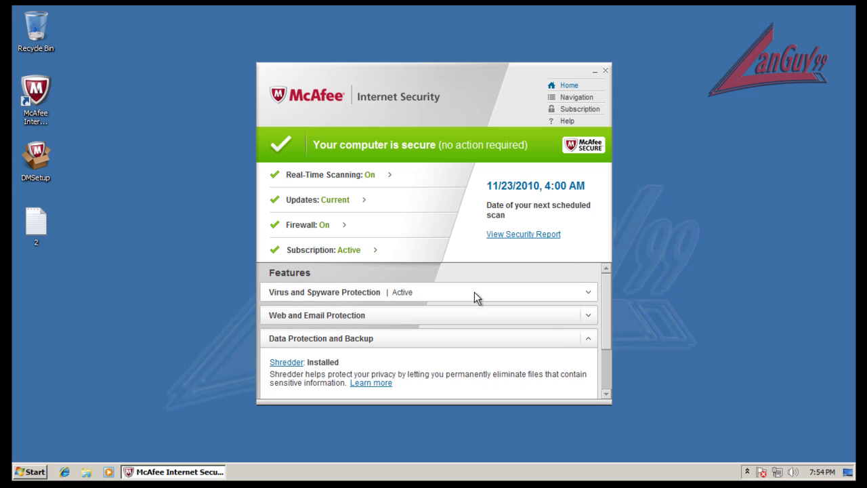
pyautogui.click(329, 315)
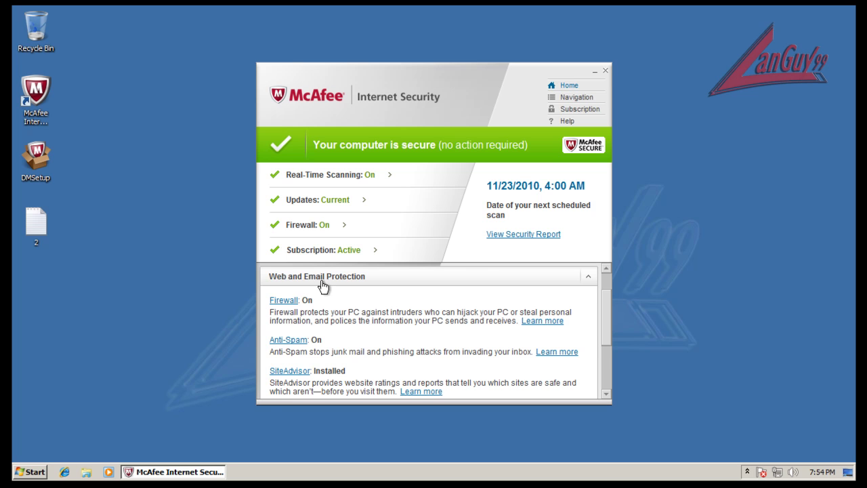
pyautogui.scroll(1, 608, 288)
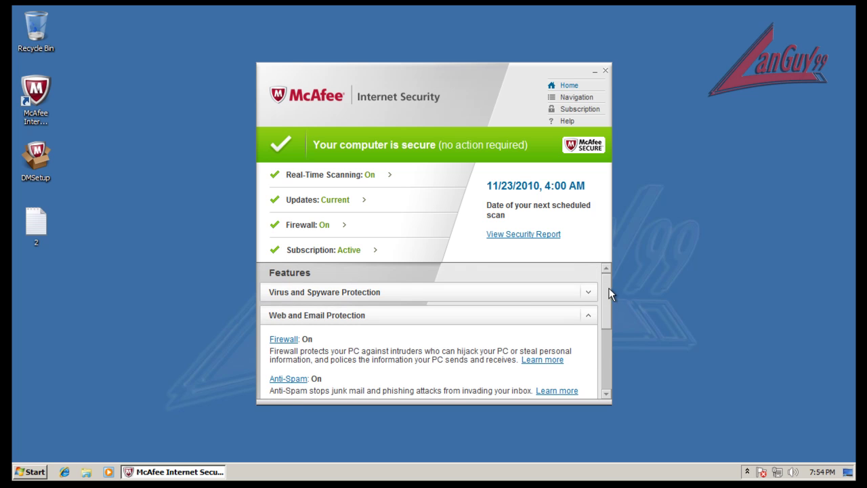
pyautogui.click(333, 294)
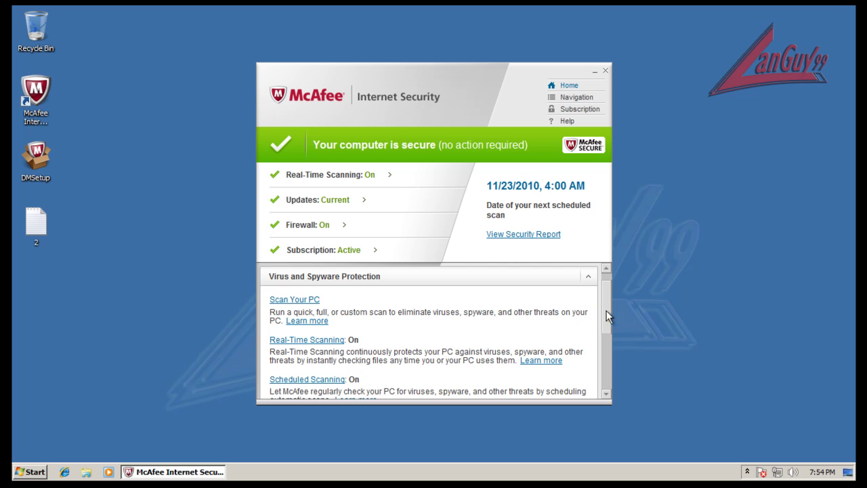
pyautogui.scroll(1, 608, 302)
pyautogui.click(588, 292)
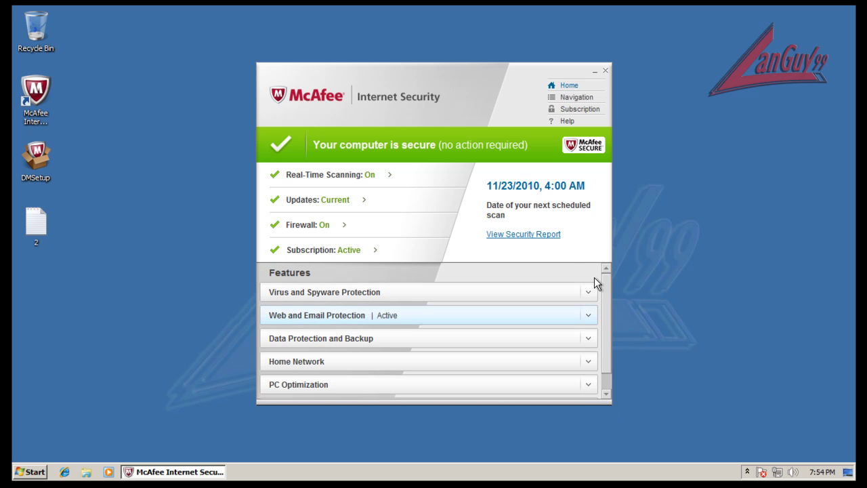
pyautogui.click(605, 71)
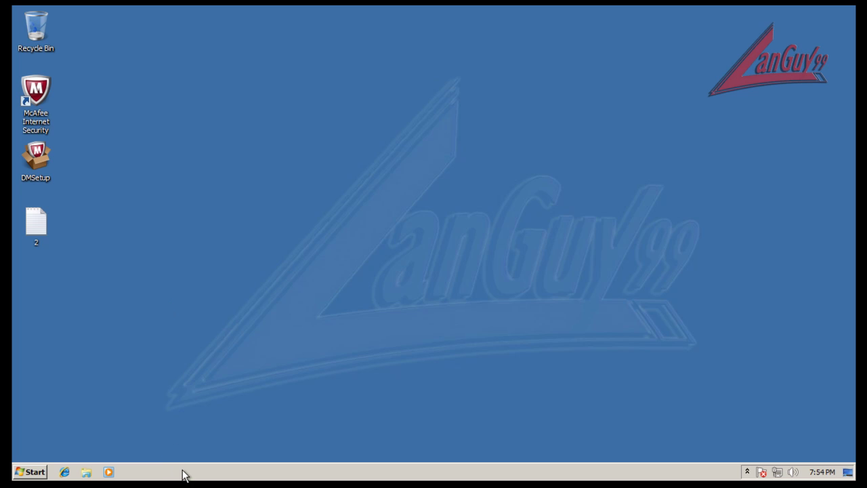
# Open Windows Task Manager and show the processes from all users
pyautogui.rightClick(182, 474)
pyautogui.click(224, 420)
pyautogui.rightClick(201, 475)
pyautogui.click(231, 434)
pyautogui.click(107, 268)
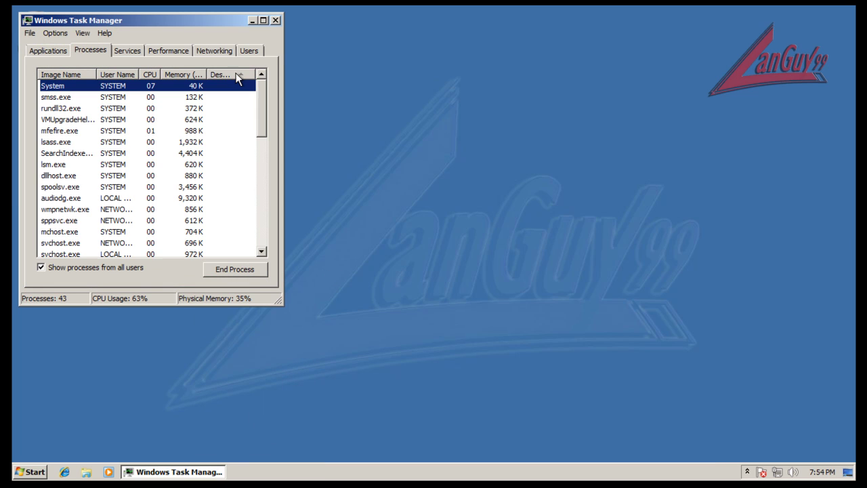
# Sort the processes by description in descending order, examine the McAfee entries in a widened window, and close Task Manager
pyautogui.click(234, 74)
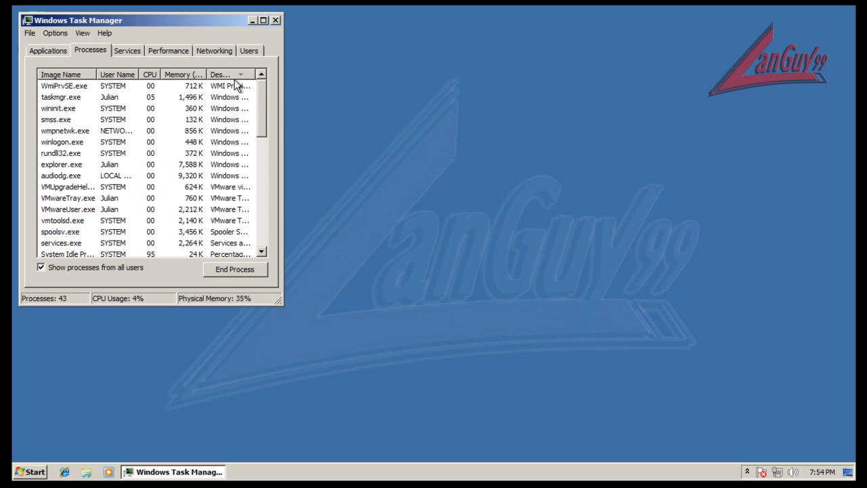
pyautogui.moveTo(264, 91); pyautogui.dragTo(270, 139)
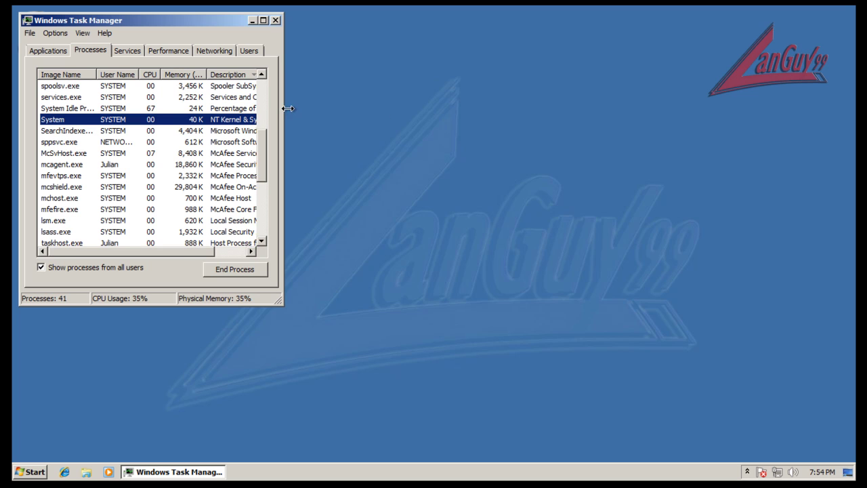
pyautogui.moveTo(281, 108); pyautogui.dragTo(409, 124)
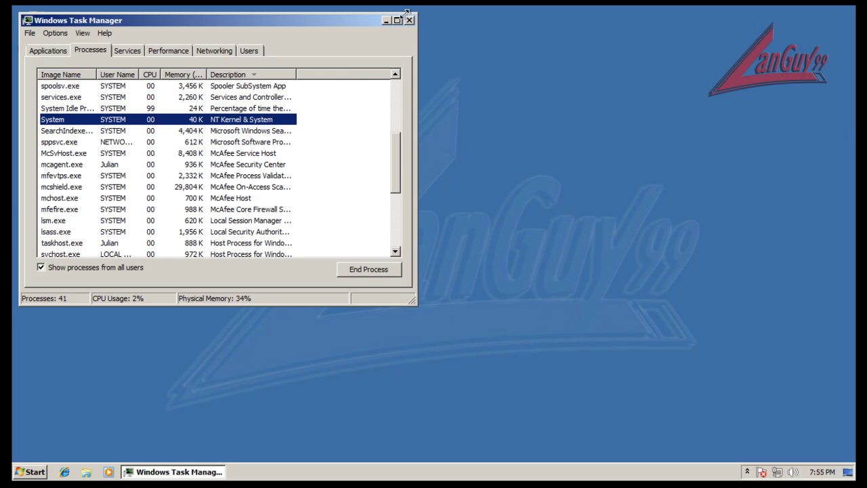
pyautogui.click(408, 20)
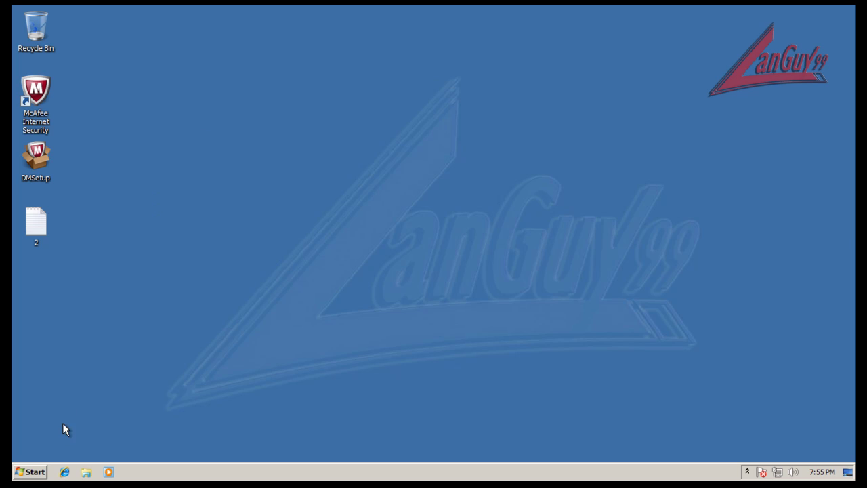
pyautogui.click(64, 471)
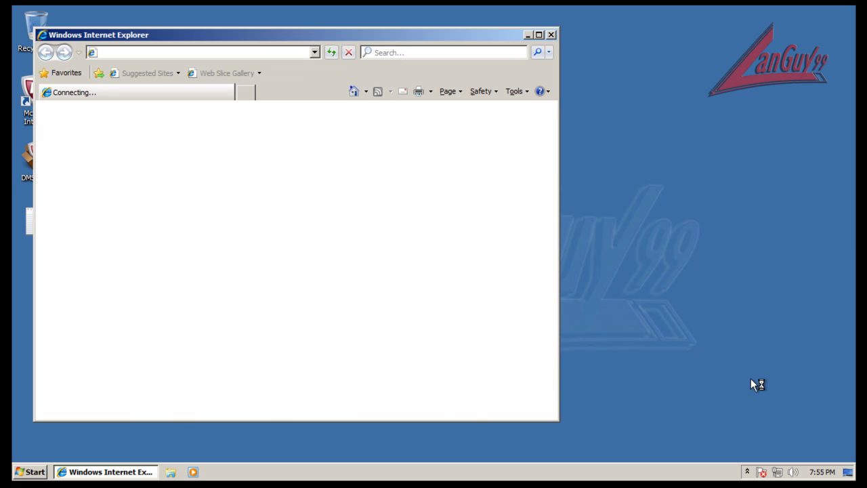
pyautogui.moveTo(247, 35); pyautogui.dragTo(530, 23)
pyautogui.doubleClick(35, 221)
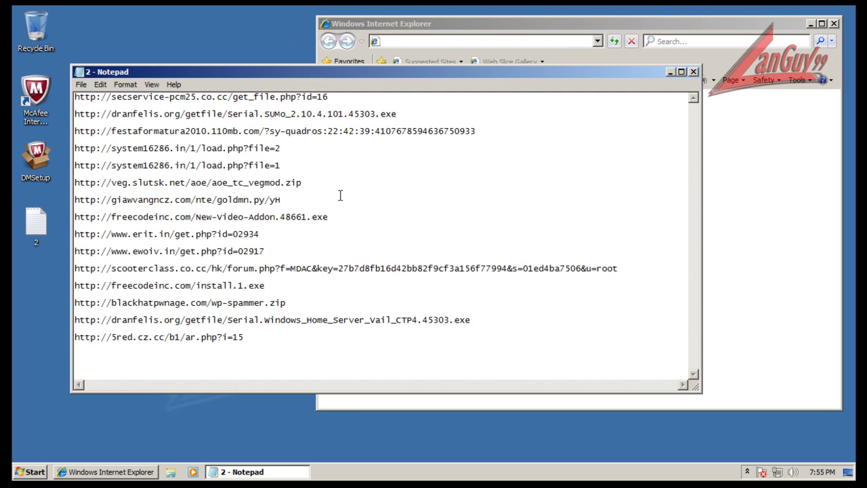
pyautogui.moveTo(332, 98); pyautogui.dragTo(74, 107)
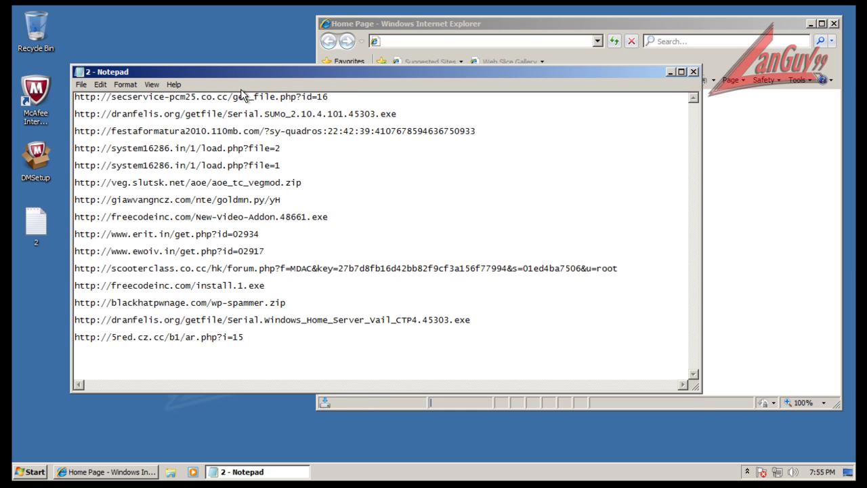
pyautogui.moveTo(329, 97); pyautogui.dragTo(36, 95)
pyautogui.hotkey('ctrl', 'c')
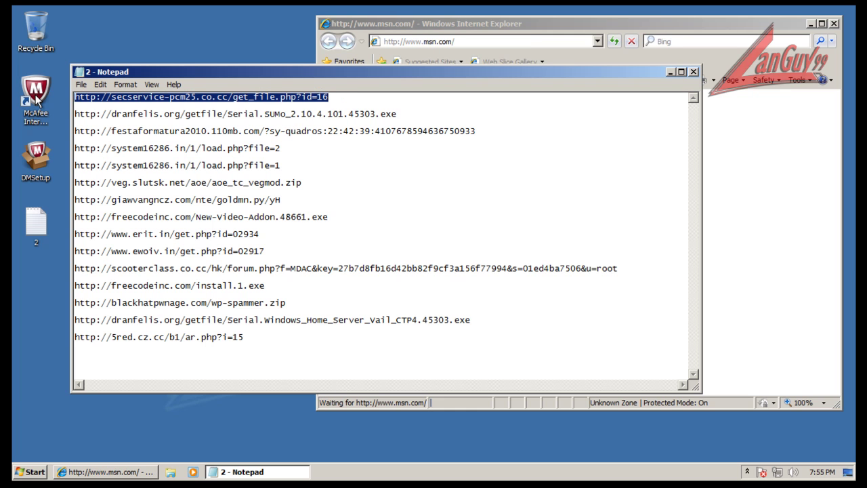
# Finish the SiteAdvisor setup in Internet Explorer with both Secure Search options activated
pyautogui.click(444, 24)
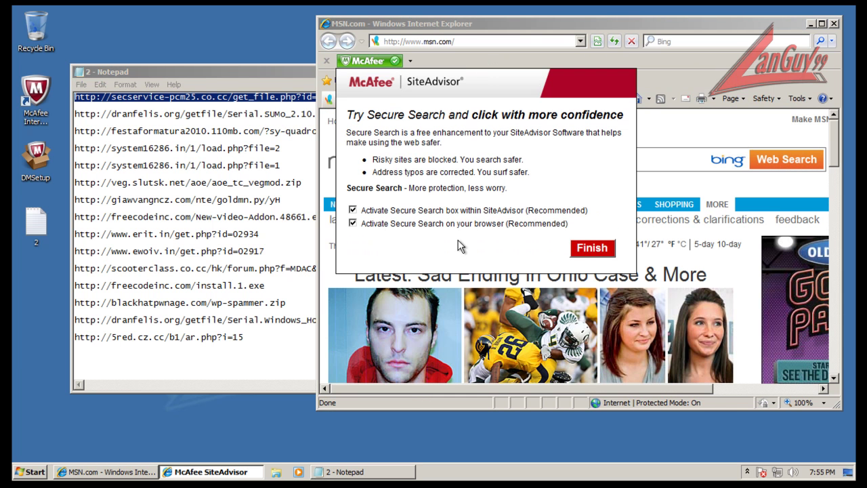
pyautogui.click(590, 249)
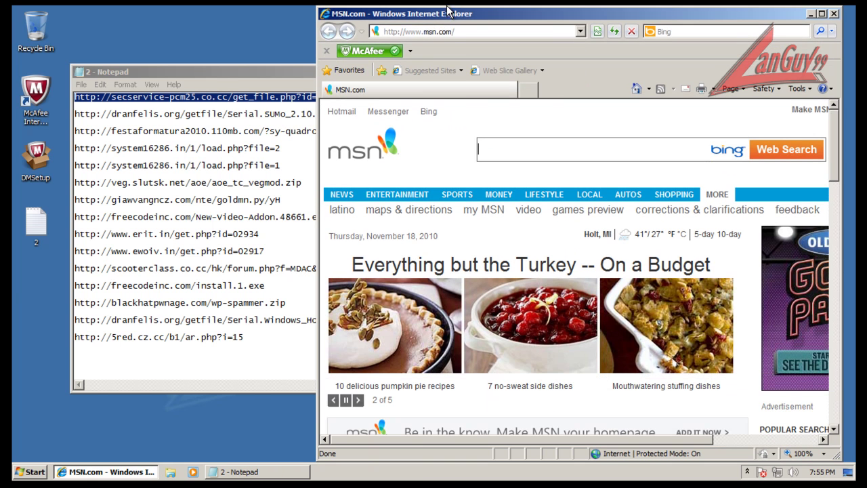
# Load the copied secservice-pcm25.co.cc URL in the browser and run the offered setup.exe despite the unknown publisher
pyautogui.click(454, 32)
pyautogui.hotkey('ctrl', 'v')
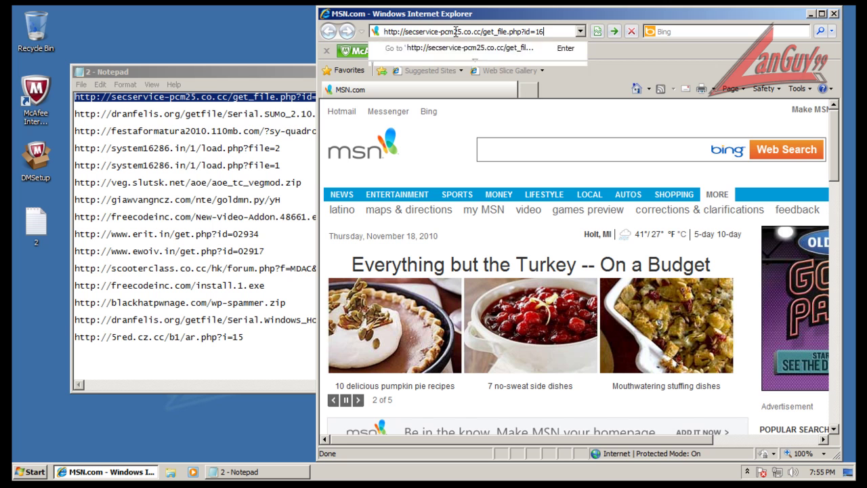
pyautogui.press('Return')
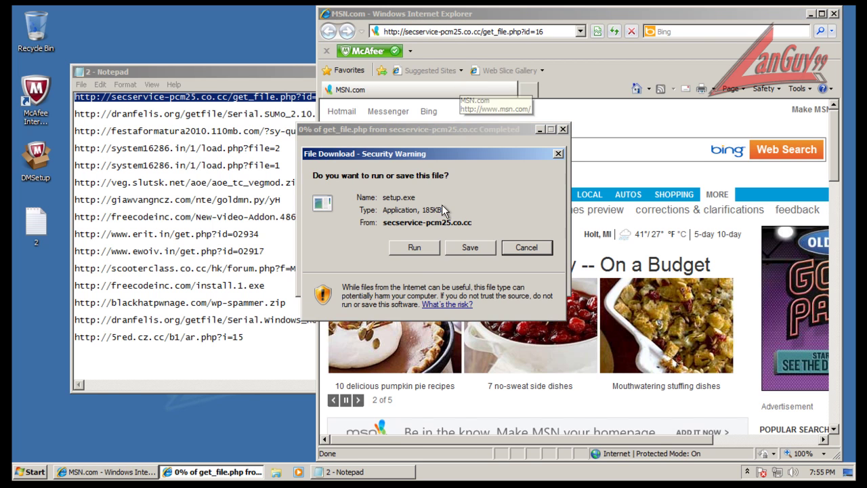
pyautogui.click(430, 249)
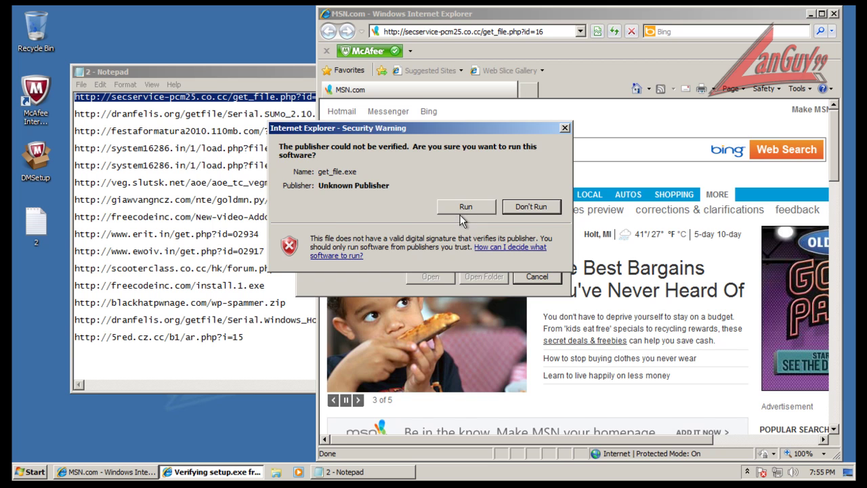
pyautogui.click(459, 210)
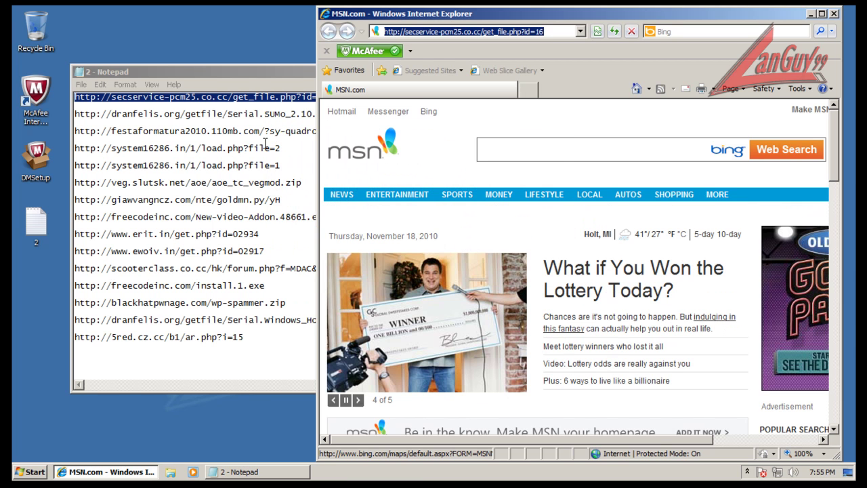
pyautogui.click(265, 113)
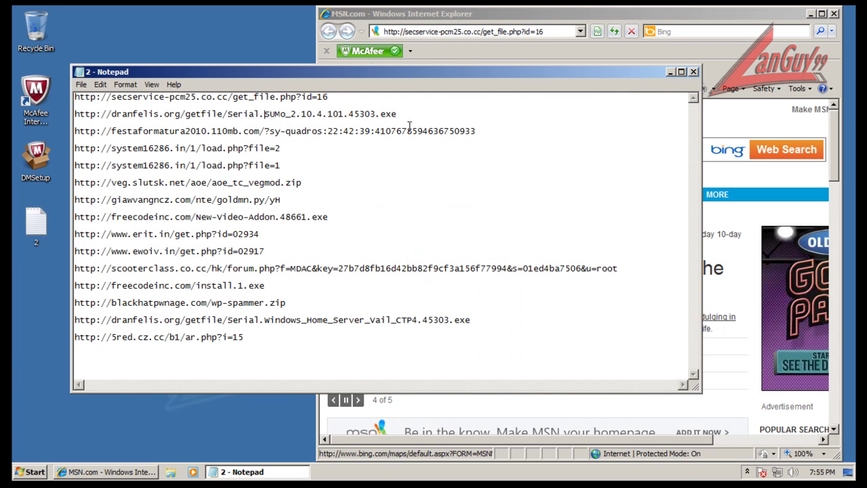
pyautogui.hotkey('shift', 'Home')
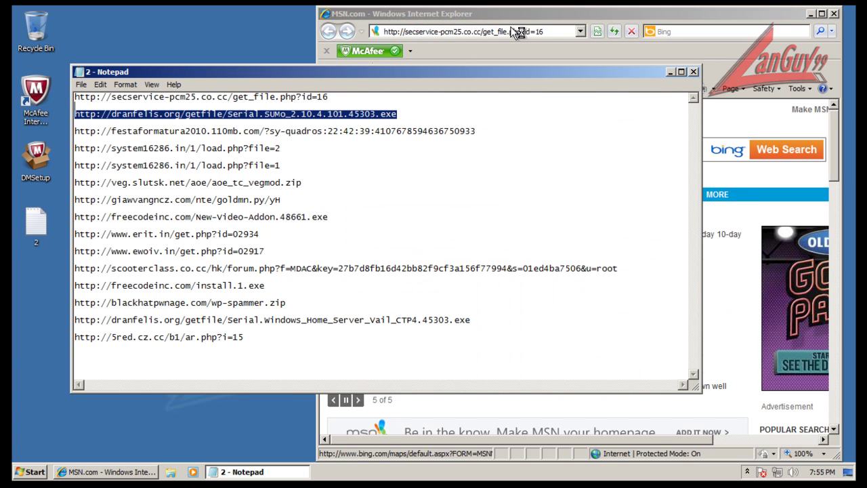
pyautogui.click(534, 12)
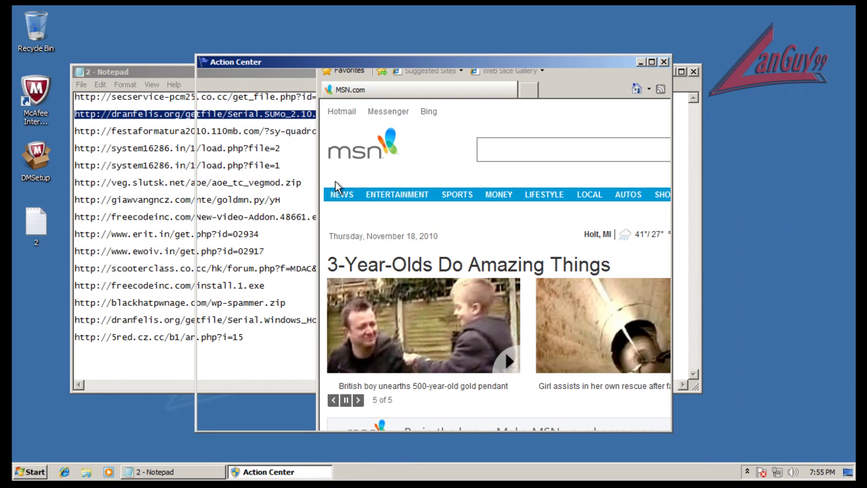
# Check the notification area icons, open Win 7 Antispyware from there, and close it together with Action Center
pyautogui.click(747, 472)
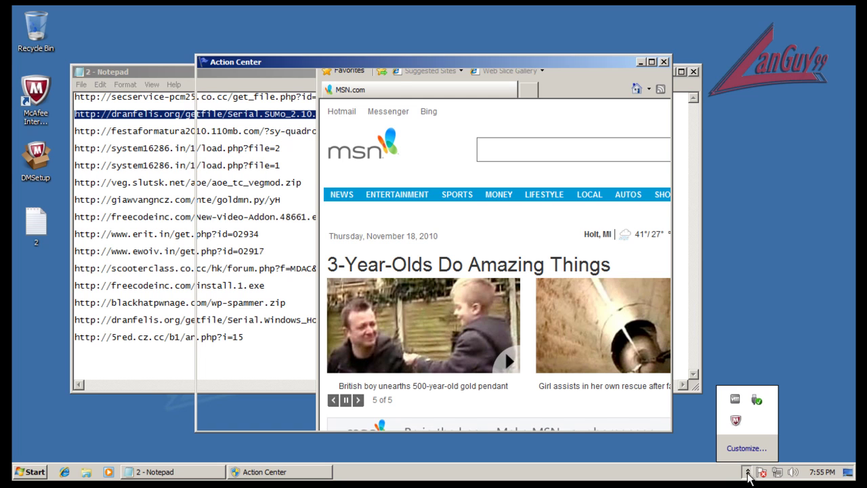
pyautogui.click(748, 473)
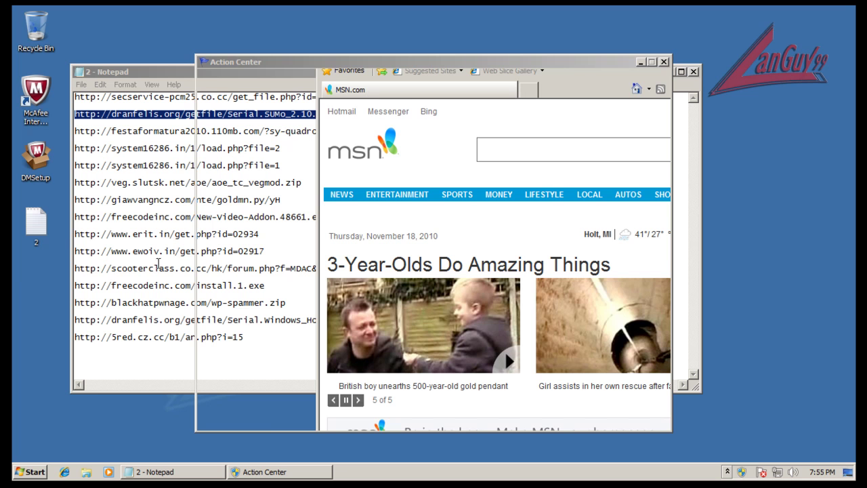
pyautogui.doubleClick(742, 472)
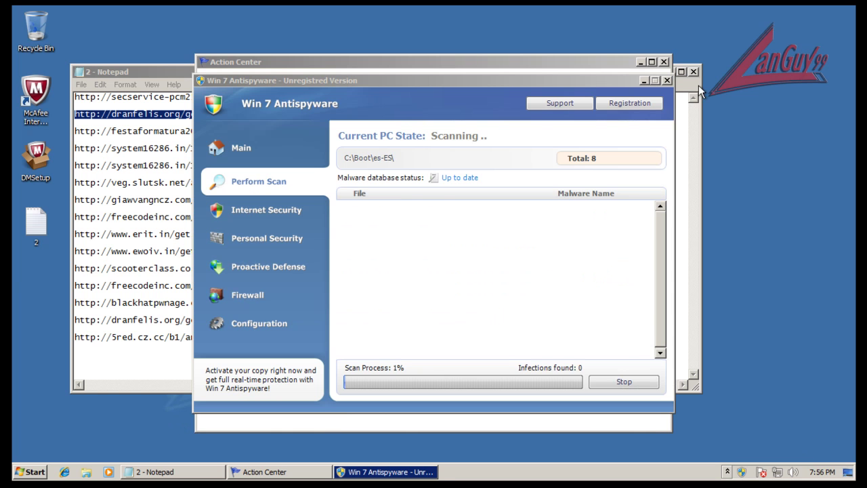
pyautogui.click(666, 81)
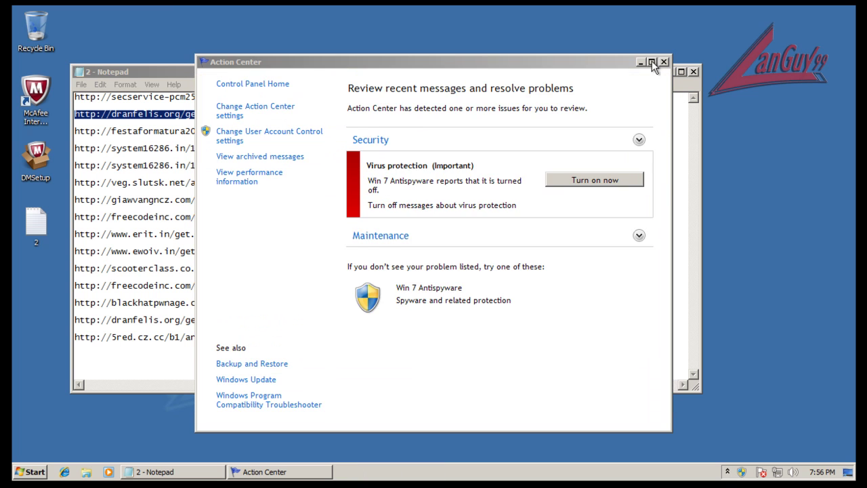
pyautogui.click(665, 62)
# Reopen Internet Explorer, continuing unprotected past the Win 7 Antispyware firewall alert, and keep Bing as the default search provider
pyautogui.click(65, 471)
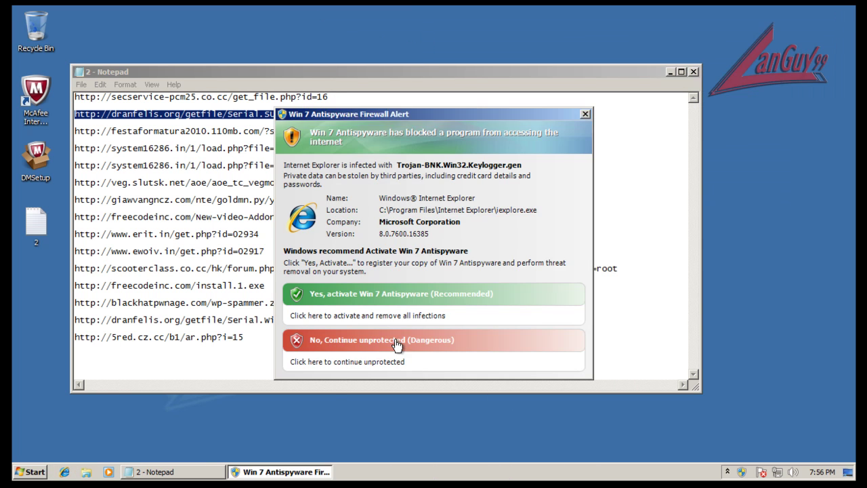
pyautogui.click(397, 341)
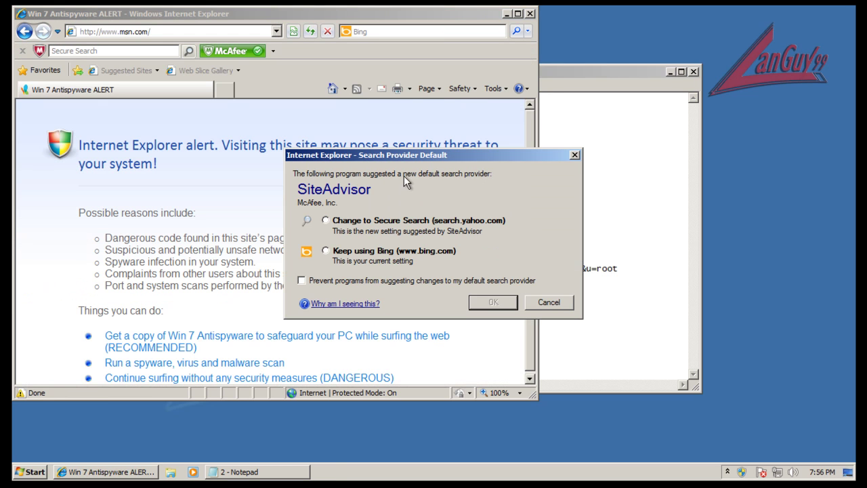
pyautogui.click(434, 252)
pyautogui.click(493, 302)
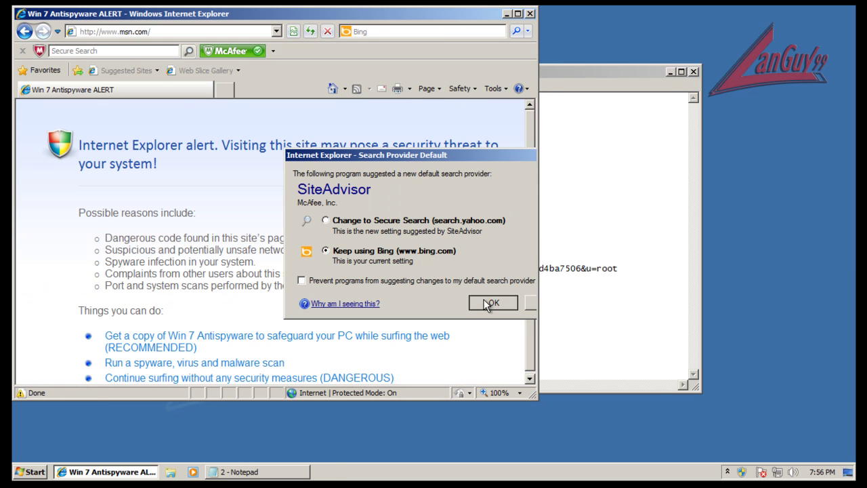
# Try to load the copied dranfelis.org URL and continue surfing without security measures past the Win 7 Antispyware alert page
pyautogui.moveTo(366, 17); pyautogui.dragTo(533, 22)
pyautogui.click(355, 37)
pyautogui.hotkey('ctrl', 'v')
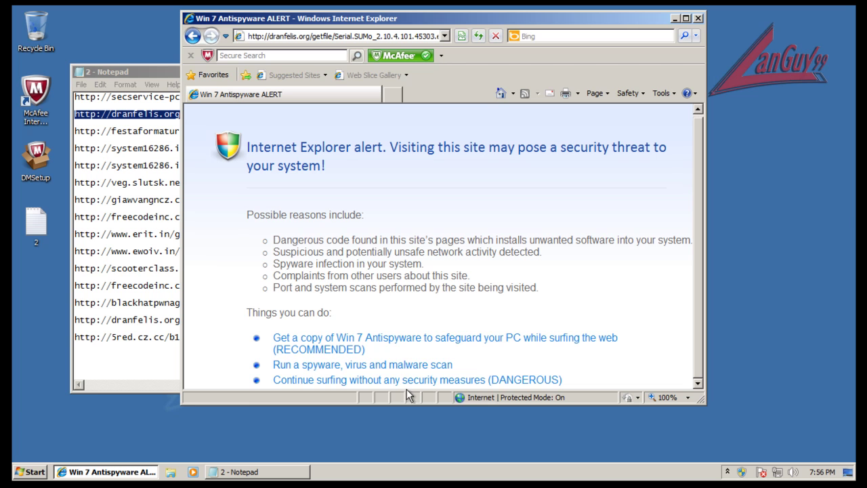
pyautogui.click(383, 380)
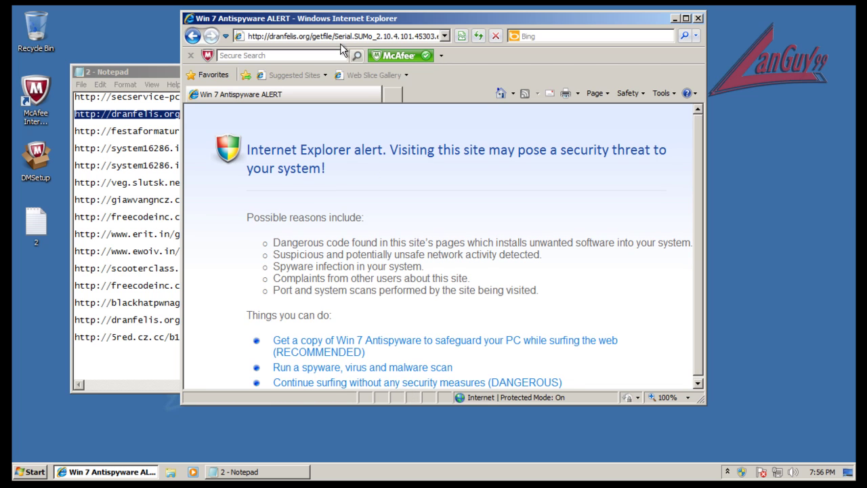
pyautogui.click(367, 35)
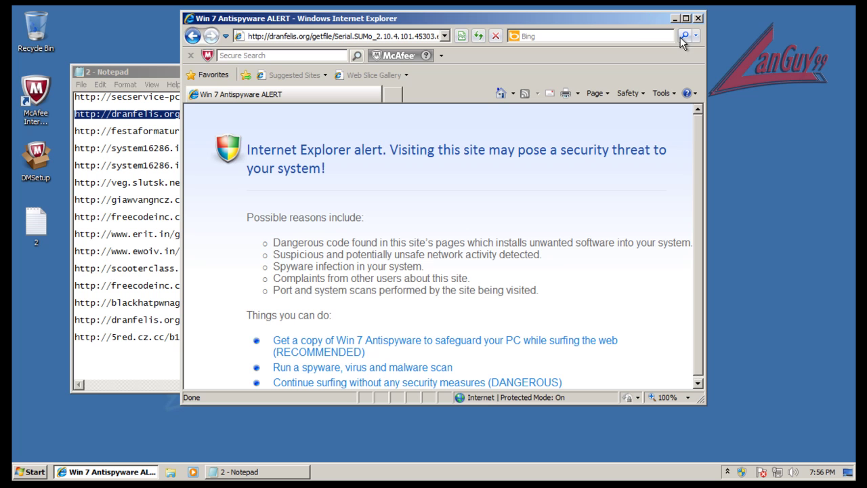
# Open Task Manager and list the processes from all users sorted by description in ascending order
pyautogui.rightClick(619, 477)
pyautogui.click(649, 439)
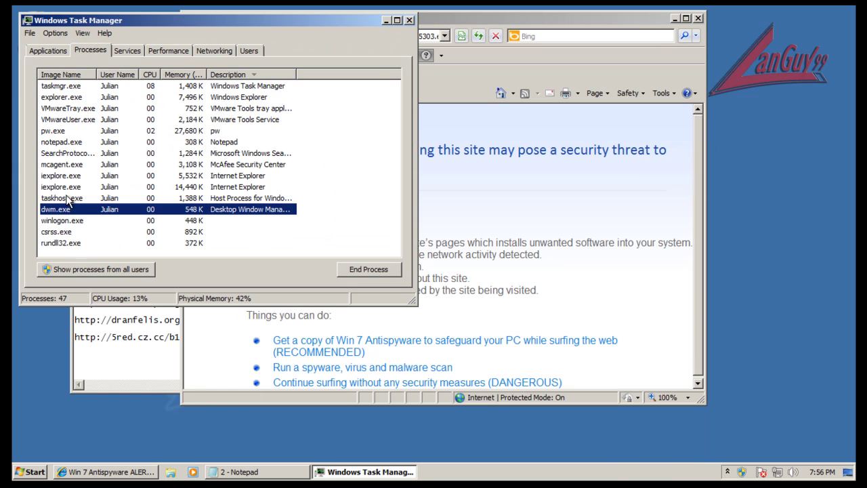
pyautogui.click(121, 270)
pyautogui.click(216, 74)
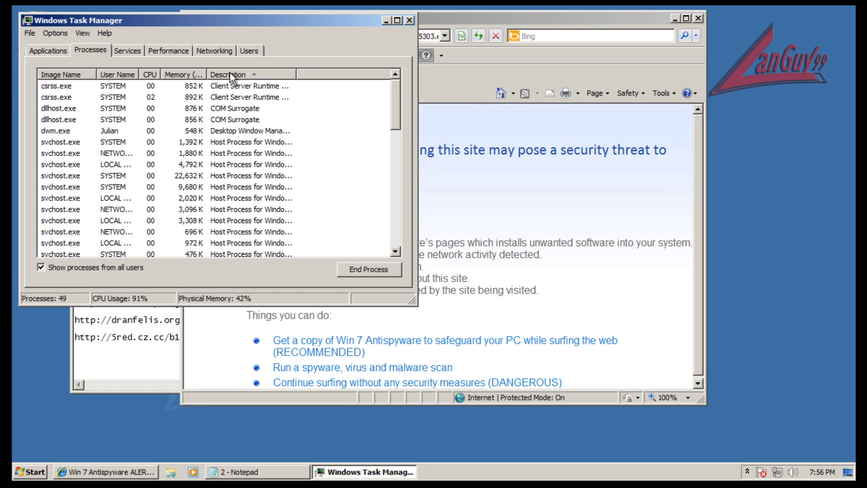
# Find the pw.exe process below the McAfee entries and end it
pyautogui.scroll(-5, 250, 101)
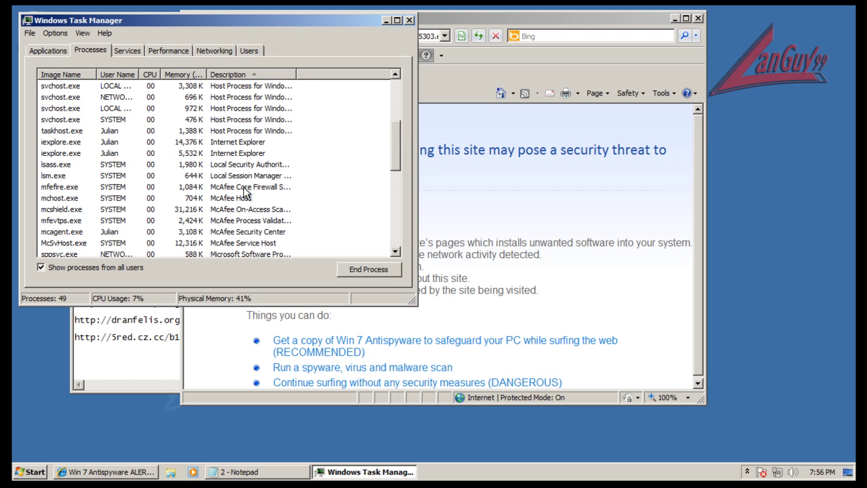
pyautogui.scroll(-3, 248, 189)
pyautogui.click(231, 232)
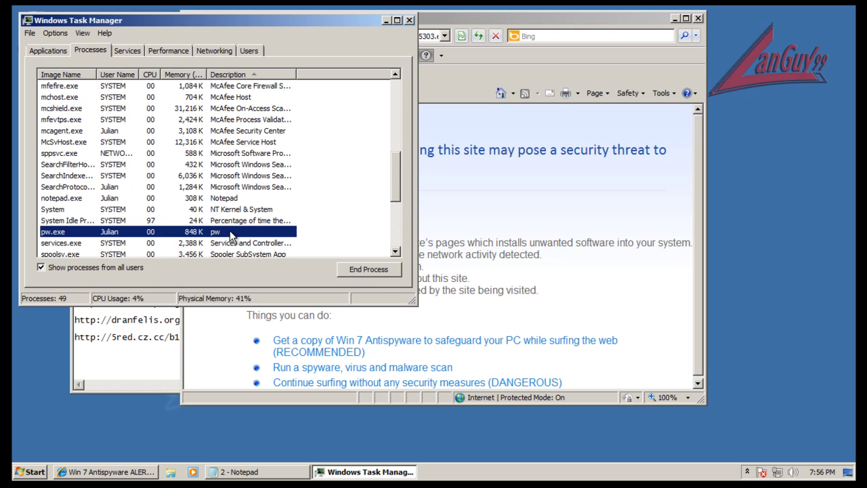
pyautogui.click(364, 270)
pyautogui.click(465, 259)
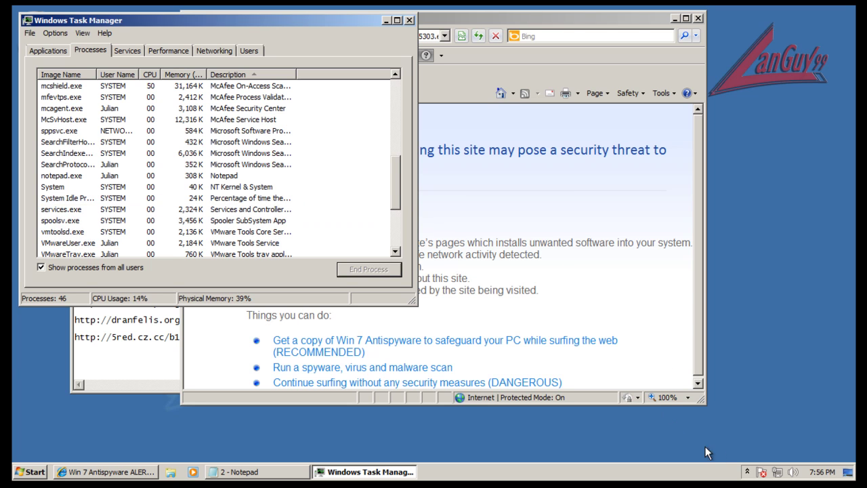
# Check the hidden notification area icons again and close Task Manager
pyautogui.click(747, 472)
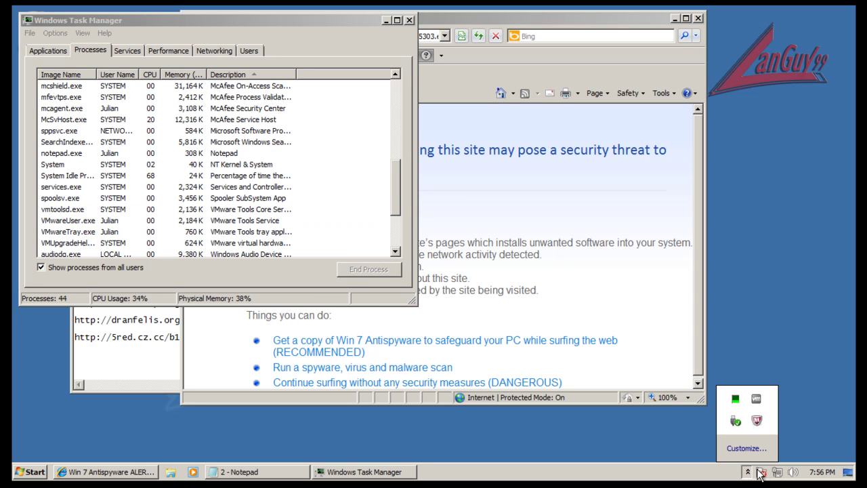
pyautogui.click(748, 472)
pyautogui.click(410, 20)
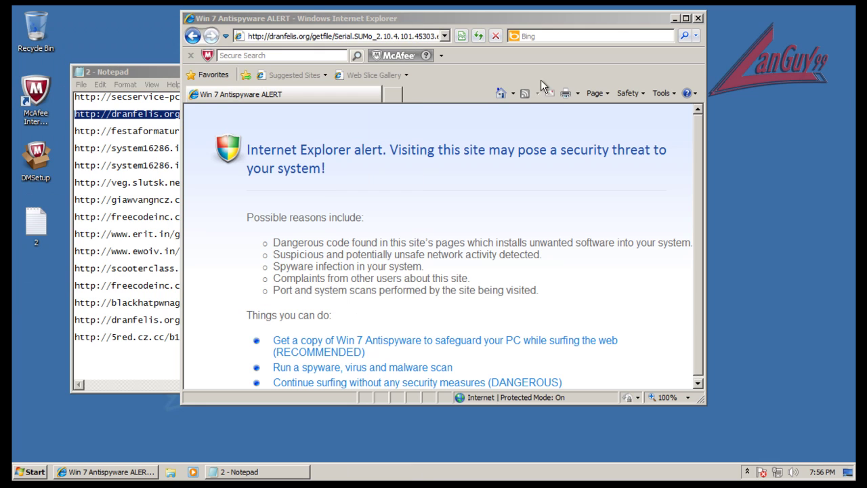
# Return the browser to the MSN home page and load the dranfelis.org Serial.SUMo_2.10.4.101.45303.exe URL again
pyautogui.click(400, 36)
pyautogui.hotkey('ctrl', 'c')
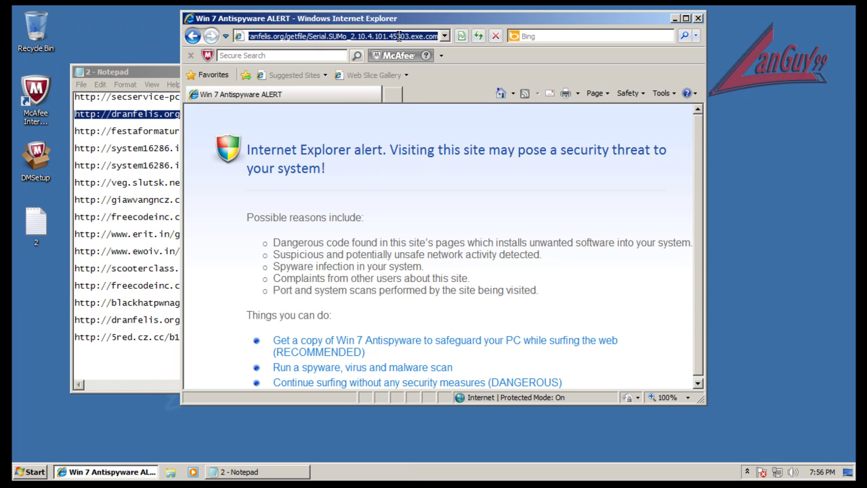
pyautogui.click(501, 92)
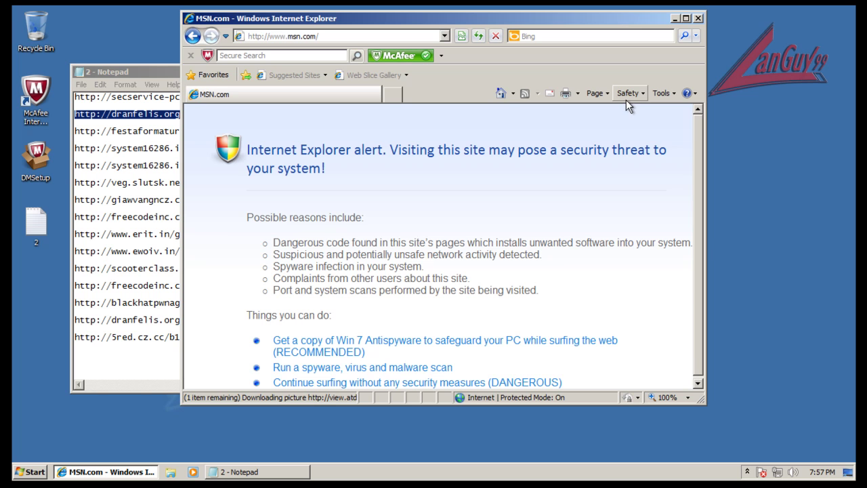
pyautogui.click(378, 38)
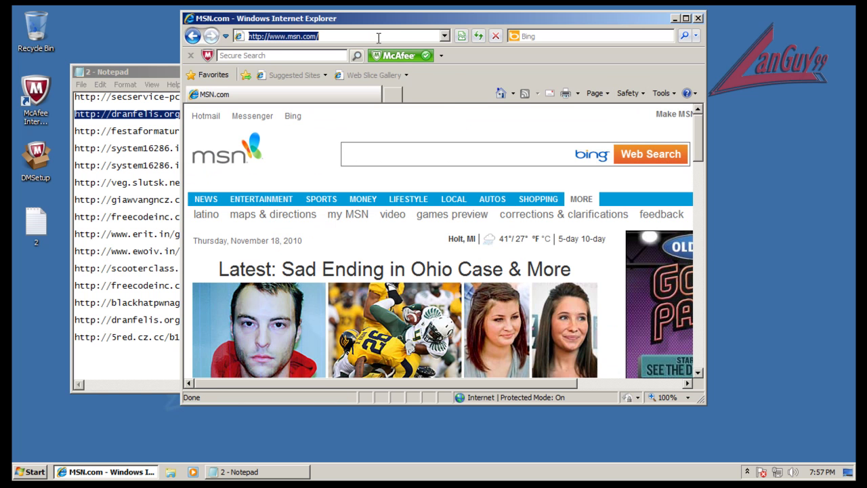
pyautogui.hotkey('ctrl', 'v')
pyautogui.press('Return')
# Move the browser window aside and choose to run the offered Serial.SUMo download
pyautogui.moveTo(384, 19); pyautogui.dragTo(528, 25)
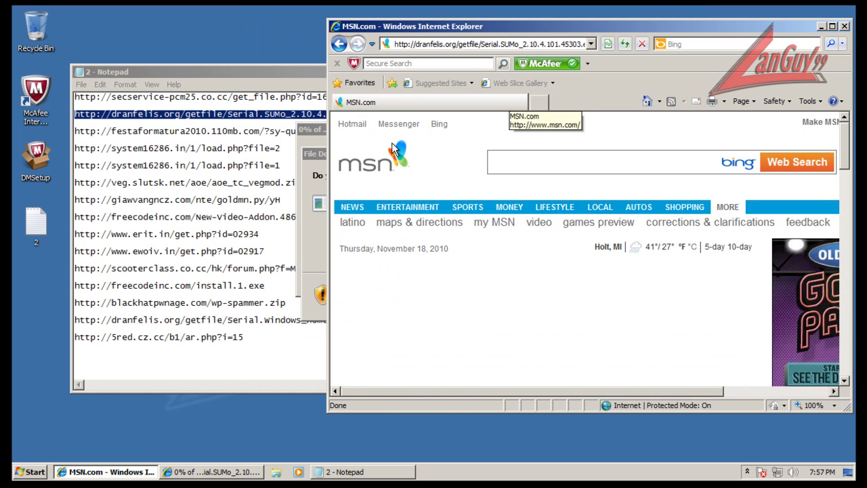
pyautogui.click(325, 164)
pyautogui.click(418, 247)
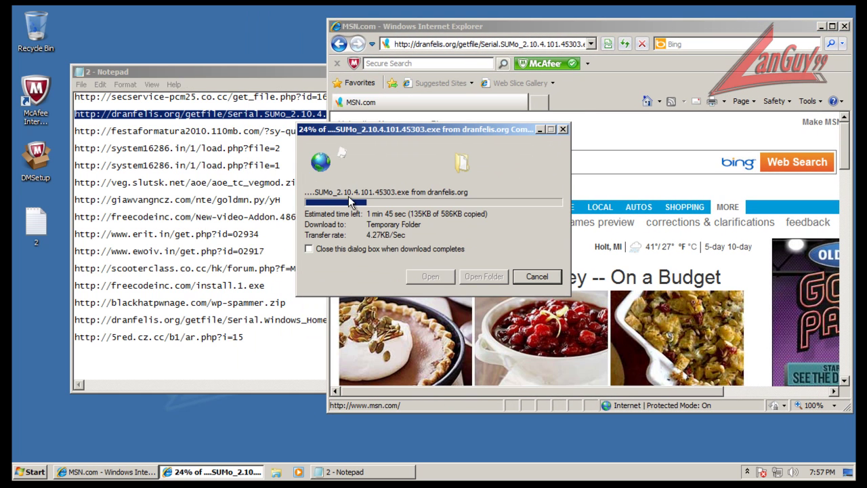
# Select the festaformatura2010.110mb.com URL in the text file and bring the browser window forward
pyautogui.click(240, 102)
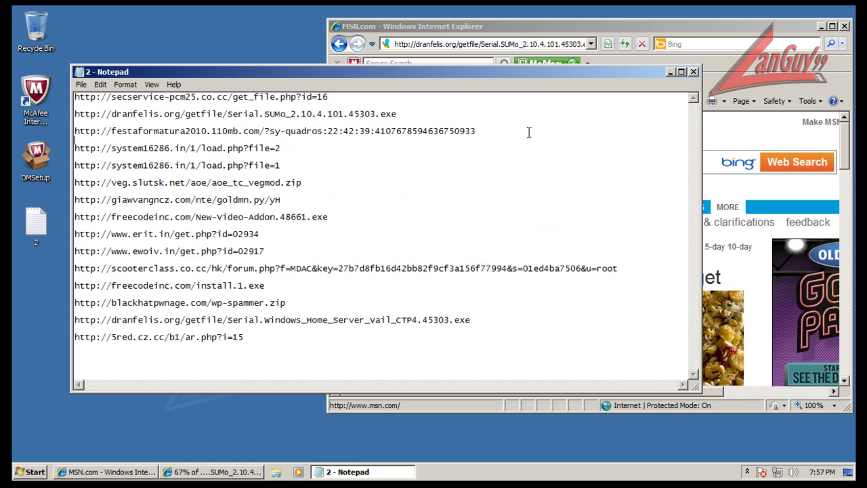
pyautogui.click(485, 134)
pyautogui.hotkey('shift', 'Home')
pyautogui.click(669, 22)
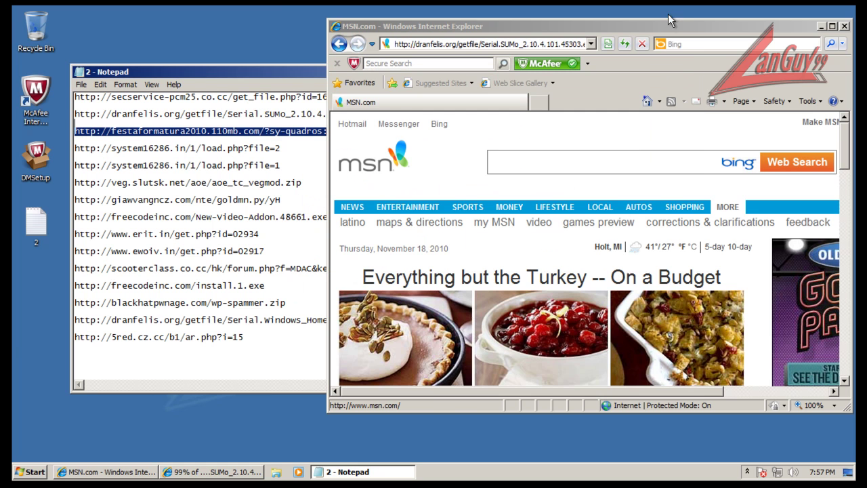
# Dismiss the McAfee Trojan Removed alert and block the Serial.SUMo_2.10.4.101.45303.exe download in the McAfee warning
pyautogui.click(244, 471)
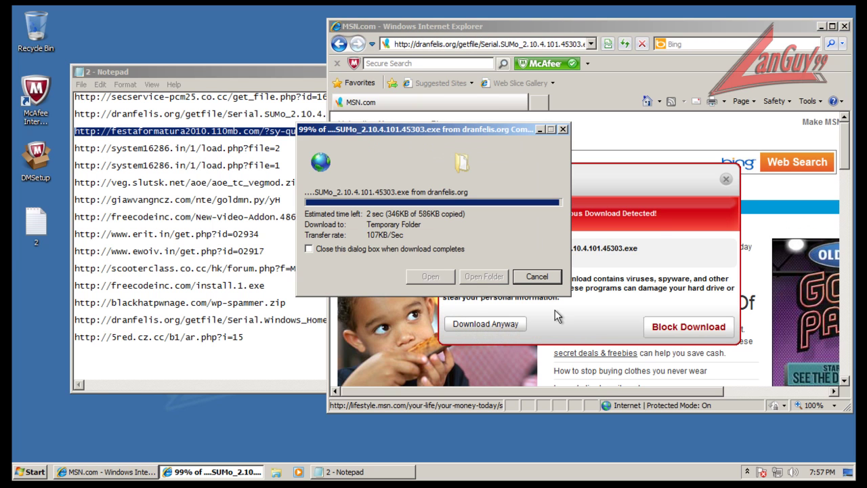
pyautogui.click(581, 326)
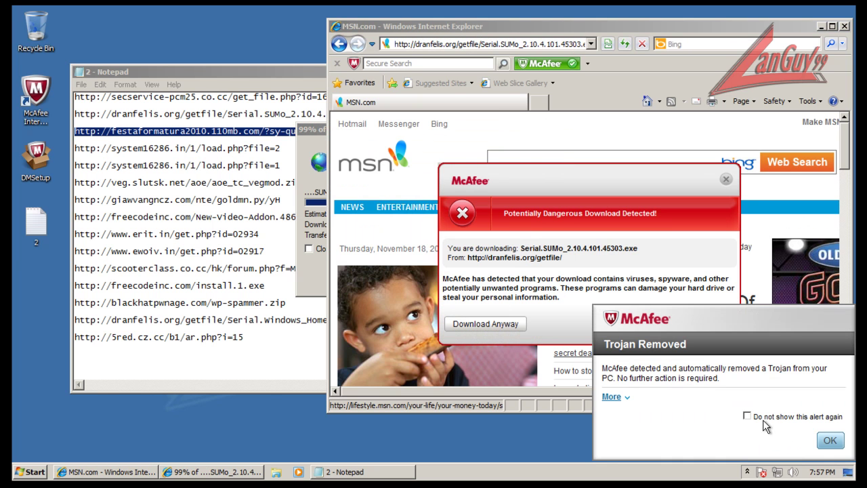
pyautogui.click(830, 440)
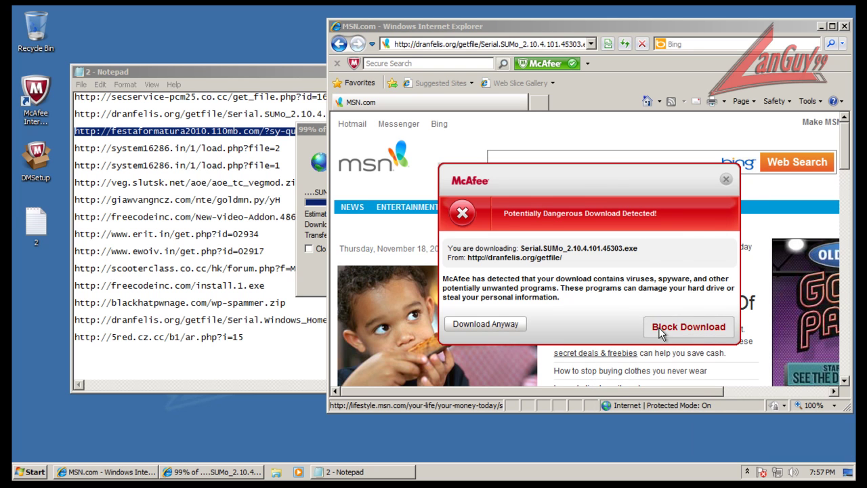
pyautogui.moveTo(587, 193); pyautogui.dragTo(489, 164)
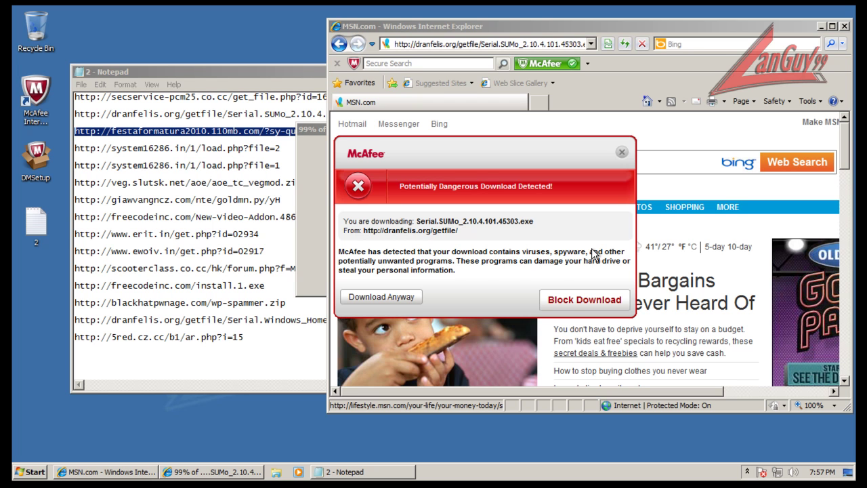
pyautogui.click(571, 302)
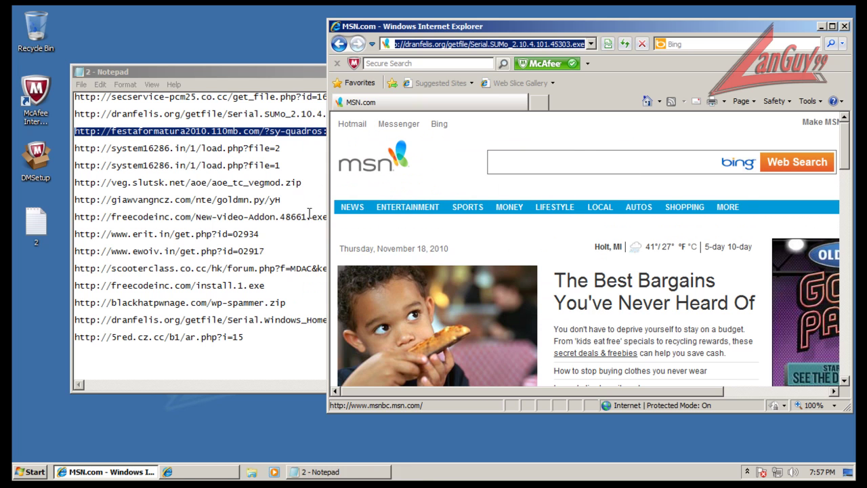
pyautogui.click(288, 149)
pyautogui.hotkey('shift', 'Home')
pyautogui.hotkey('ctrl', 'c')
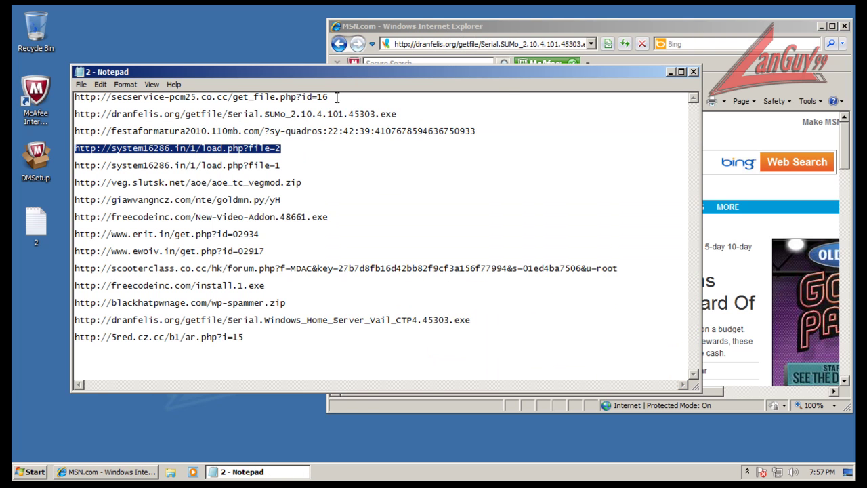
pyautogui.click(489, 46)
pyautogui.click(489, 45)
pyautogui.hotkey('ctrl', 'v')
pyautogui.press('Return')
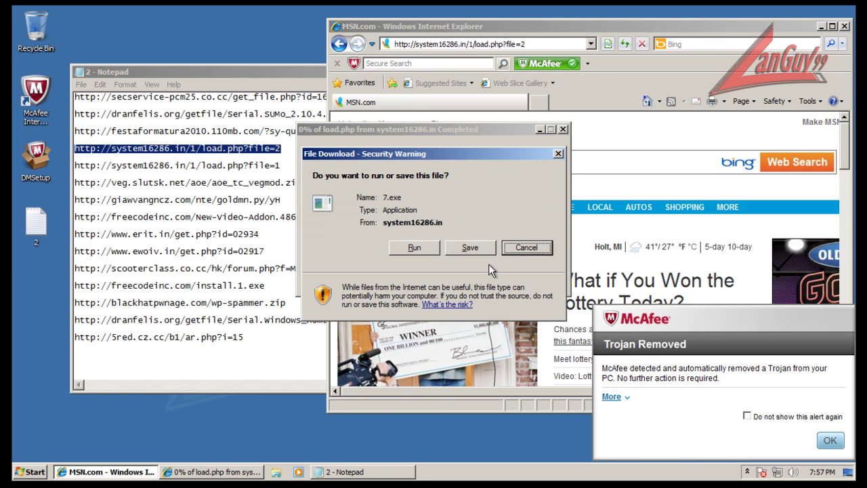
# Expand and dismiss the McAfee Trojan Removed alert, and run the 7.exe download from system16286.in through its security warnings
pyautogui.click(612, 397)
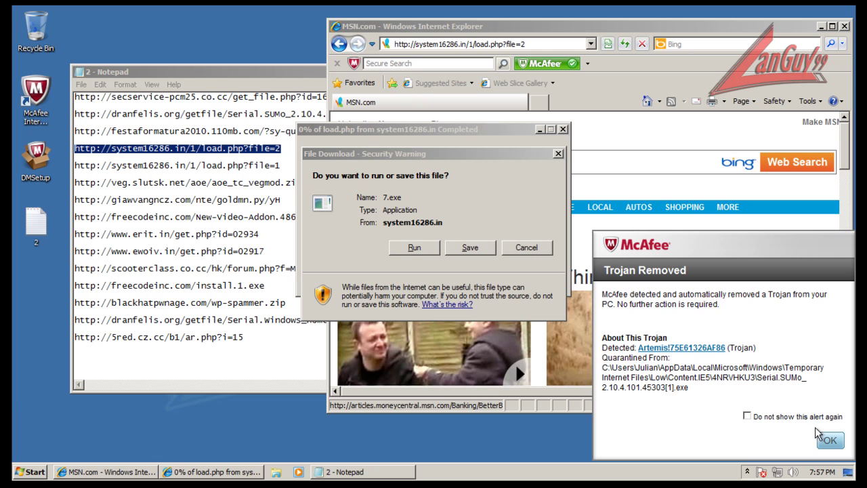
pyautogui.click(831, 441)
pyautogui.click(424, 248)
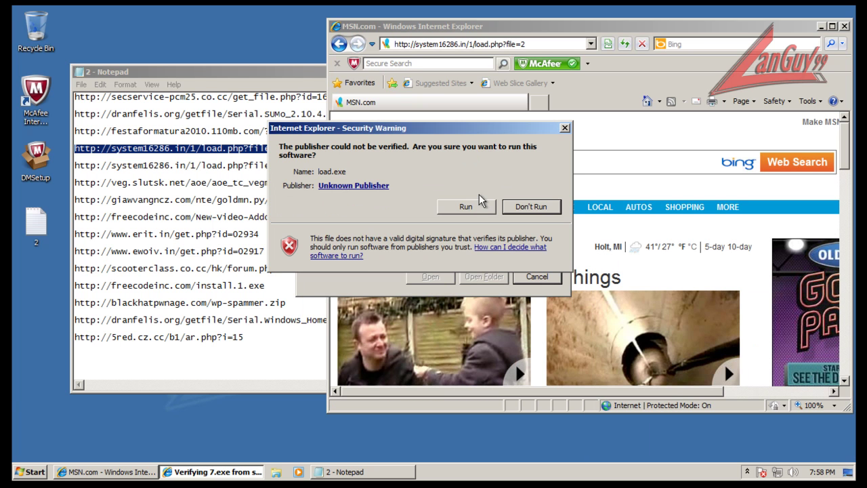
pyautogui.click(472, 205)
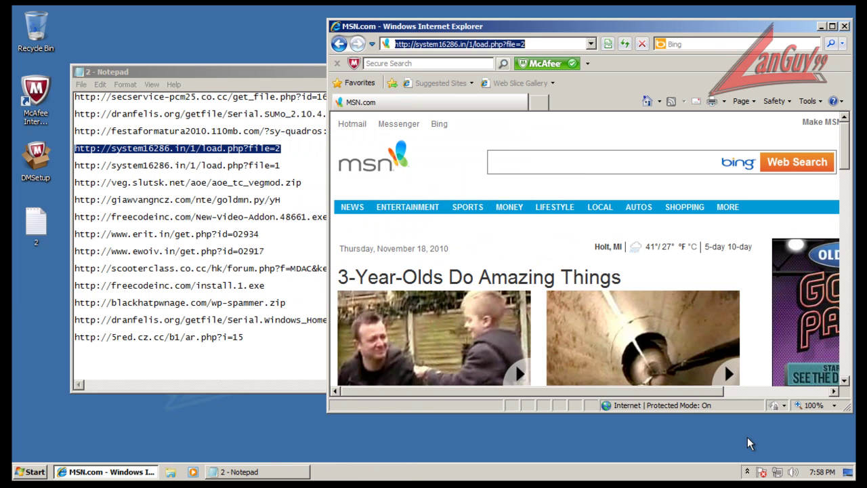
pyautogui.click(469, 251)
pyautogui.click(278, 165)
pyautogui.hotkey('shift', 'Home')
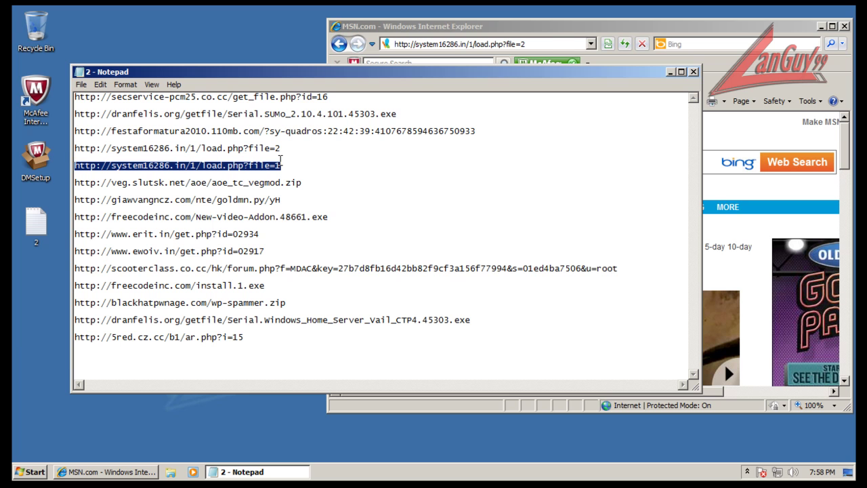
pyautogui.click(542, 42)
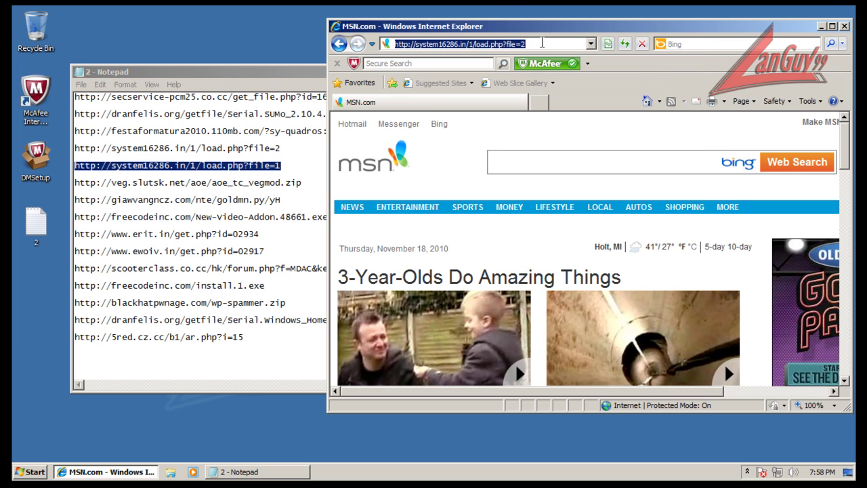
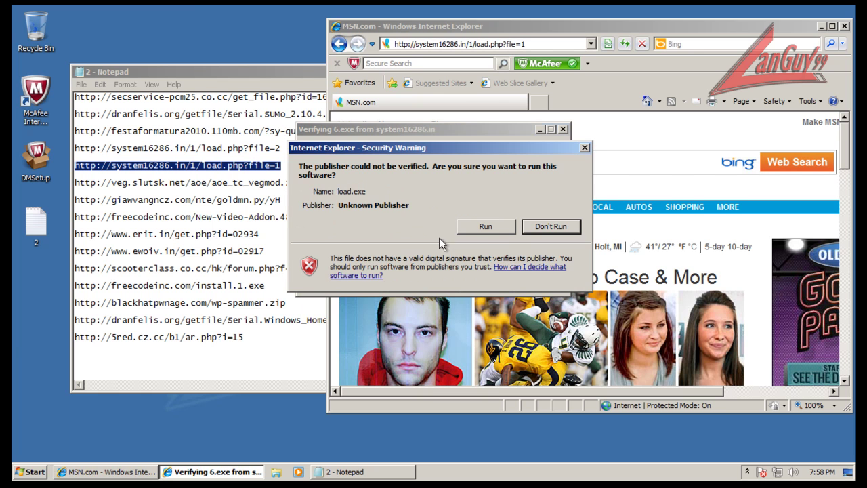
pyautogui.click(478, 223)
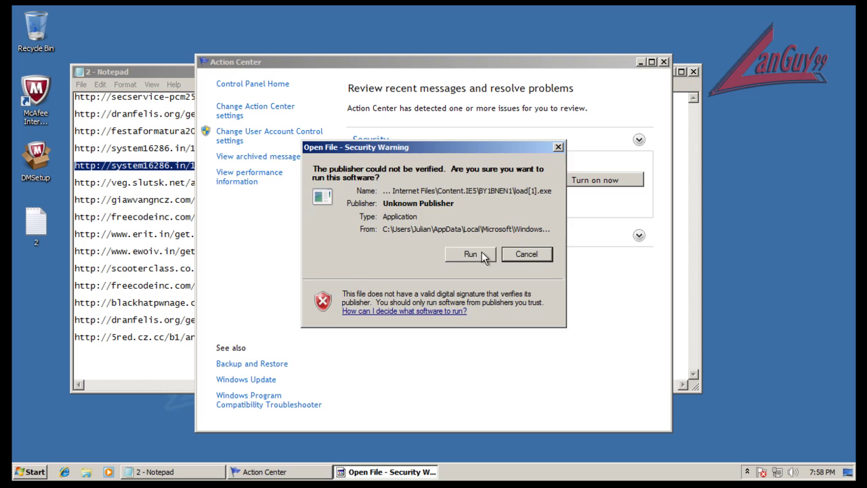
pyautogui.click(482, 252)
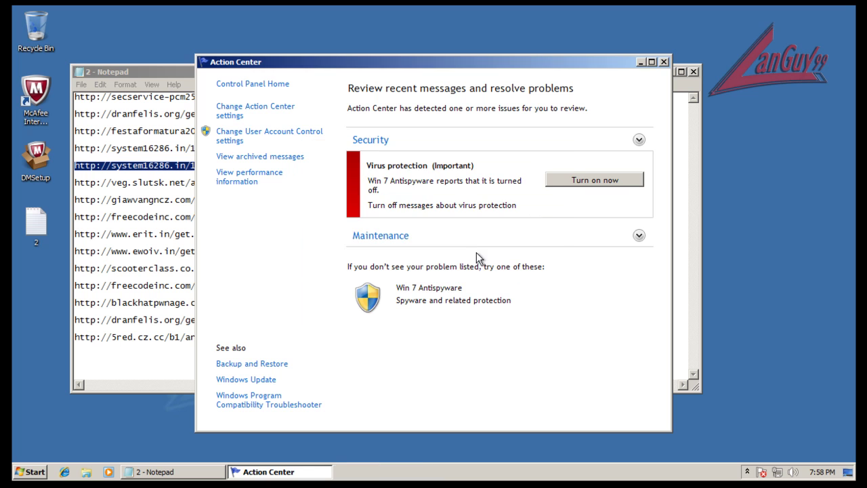
# Close the Action Center and Win 7 Antispyware windows, checking the hidden notification icons in between
pyautogui.click(663, 63)
pyautogui.click(507, 247)
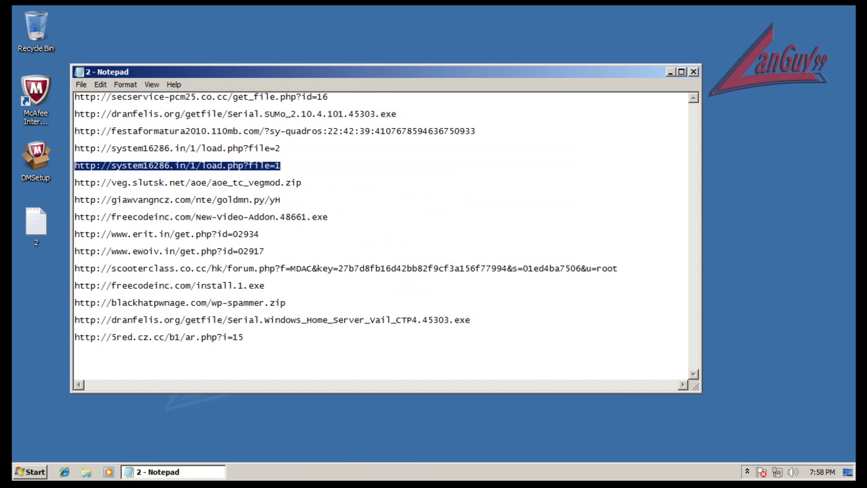
pyautogui.click(747, 472)
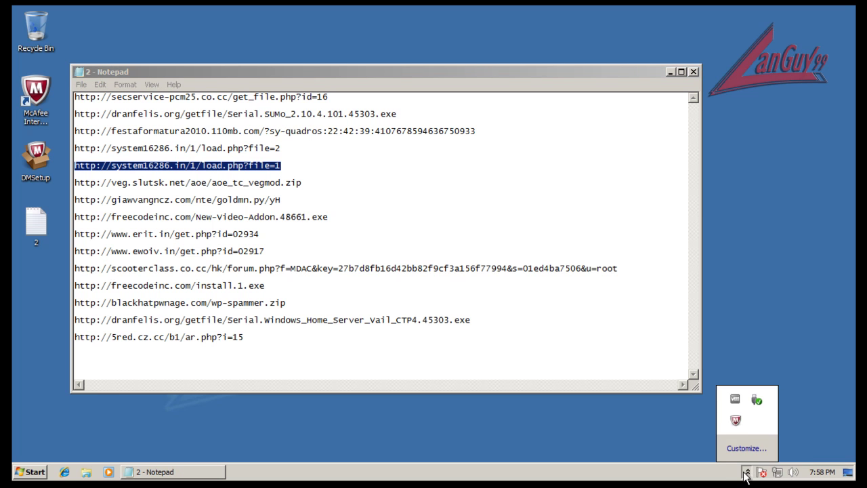
pyautogui.click(739, 477)
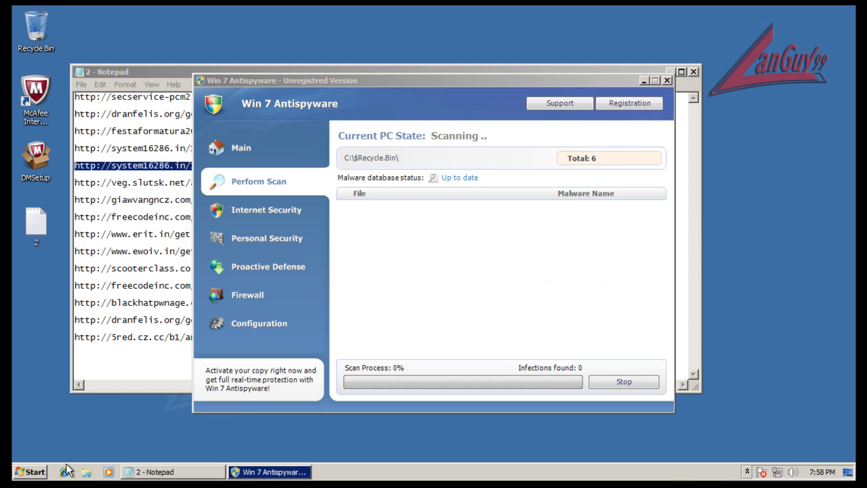
pyautogui.click(667, 80)
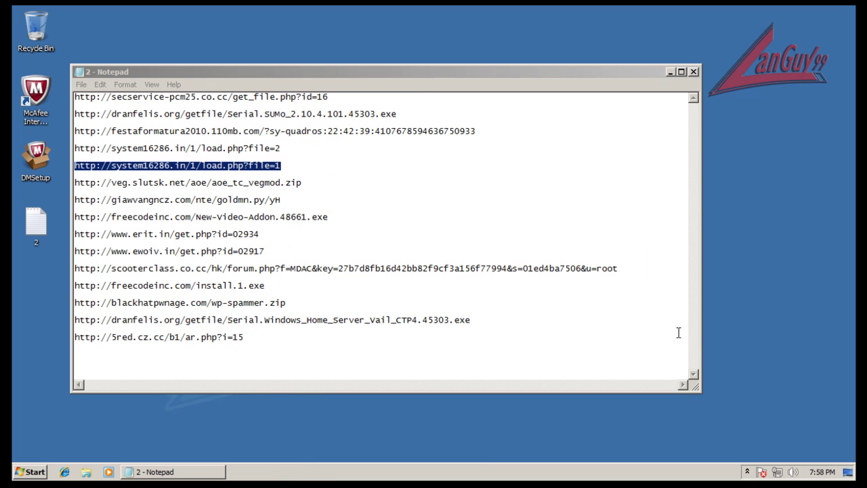
# Start Task Manager, show the processes from all users and reverse the sort order of the Description column
pyautogui.click(748, 471)
pyautogui.rightClick(681, 472)
pyautogui.click(720, 434)
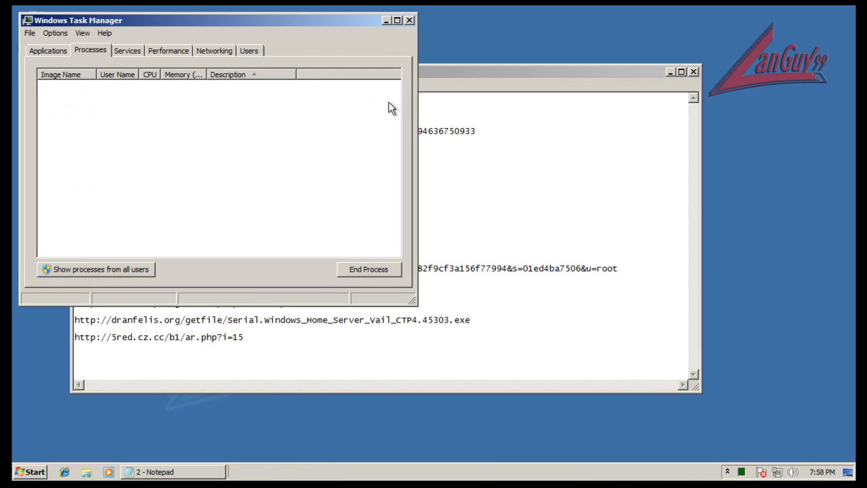
pyautogui.click(125, 268)
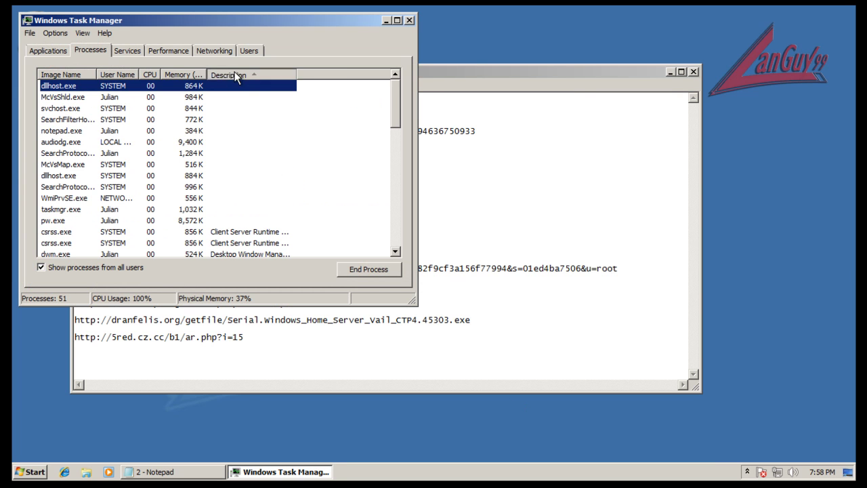
pyautogui.click(236, 75)
# End the pw.exe process and close Task Manager
pyautogui.click(216, 183)
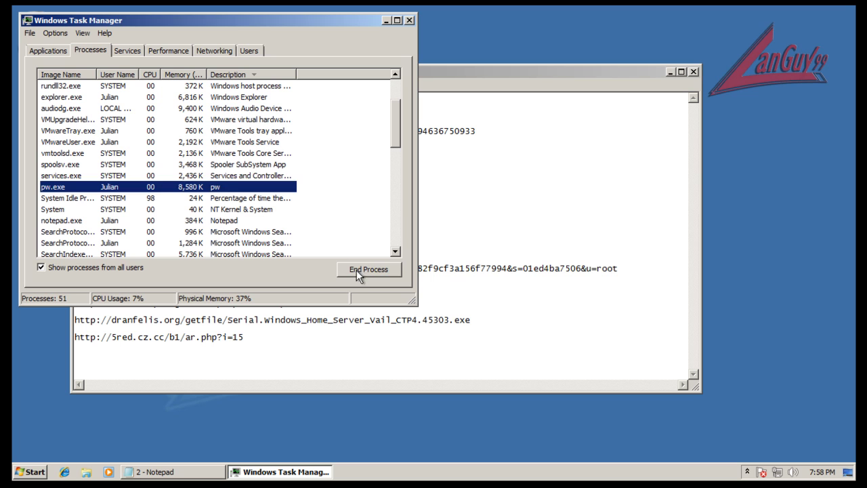
pyautogui.click(362, 269)
pyautogui.click(465, 260)
pyautogui.click(408, 21)
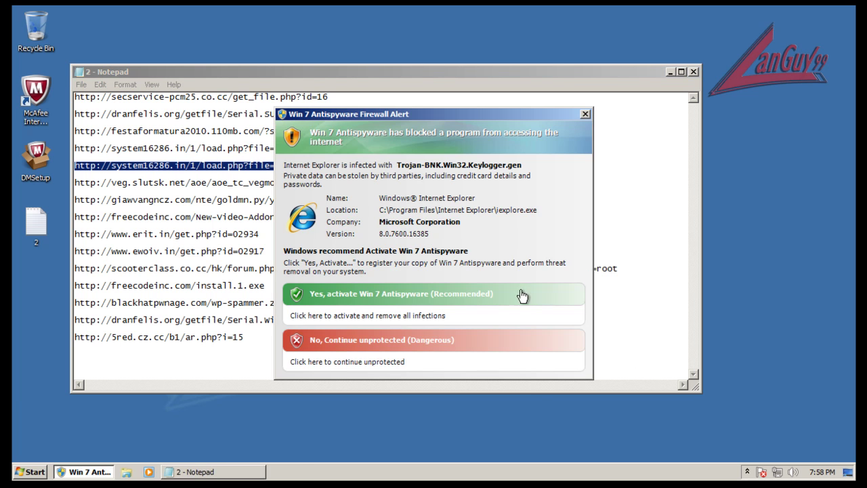
# Choose to continue unprotected in the Win 7 Antispyware Firewall Alert and check the hidden notification icons
pyautogui.click(439, 342)
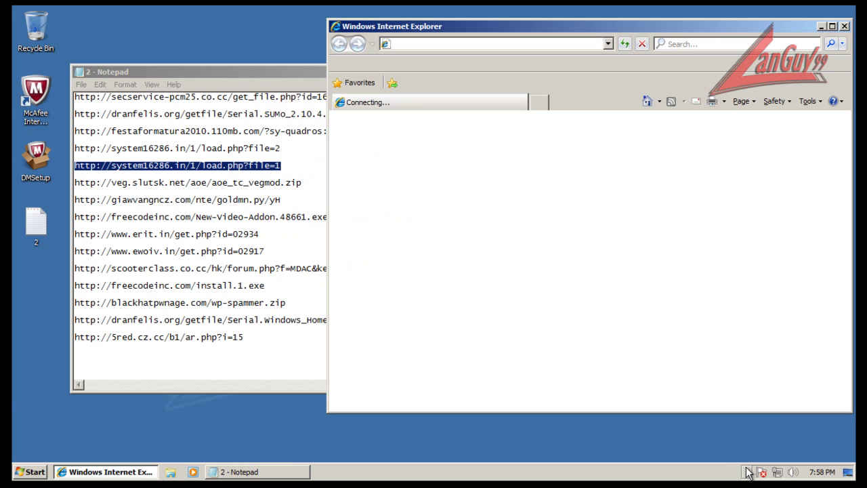
pyautogui.click(747, 472)
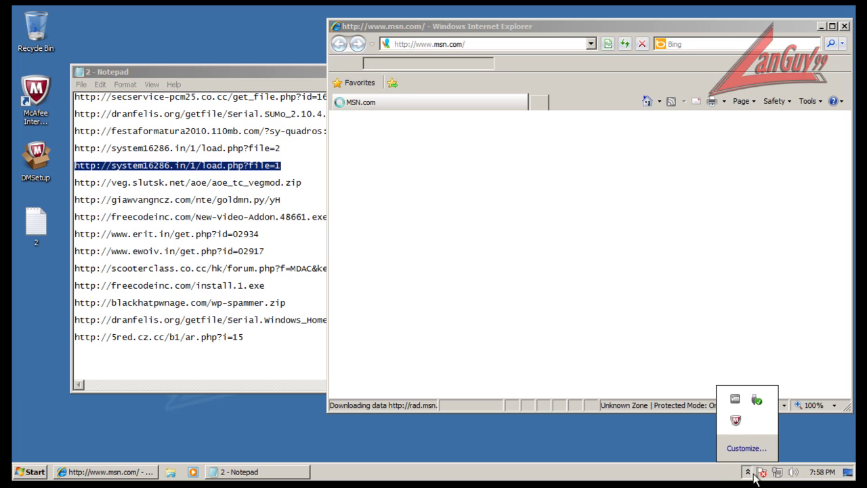
pyautogui.click(747, 472)
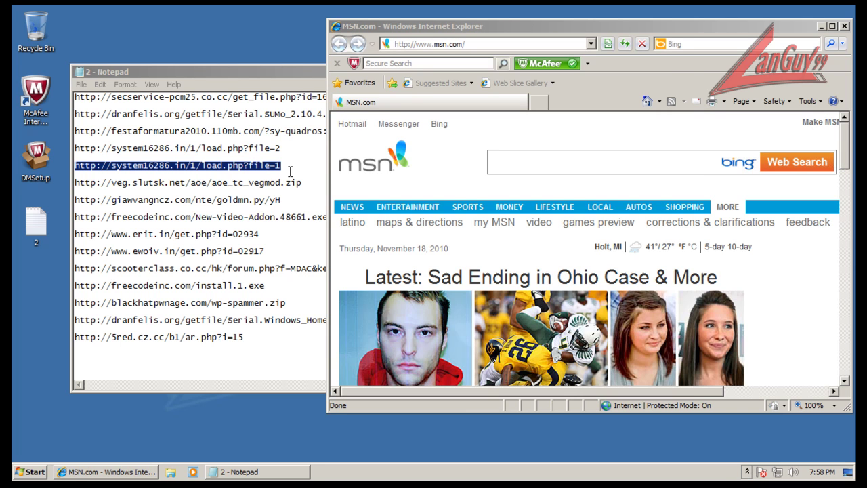
pyautogui.click(310, 181)
pyautogui.moveTo(310, 181); pyautogui.dragTo(310, 170)
pyautogui.hotkey('ctrl', 'c')
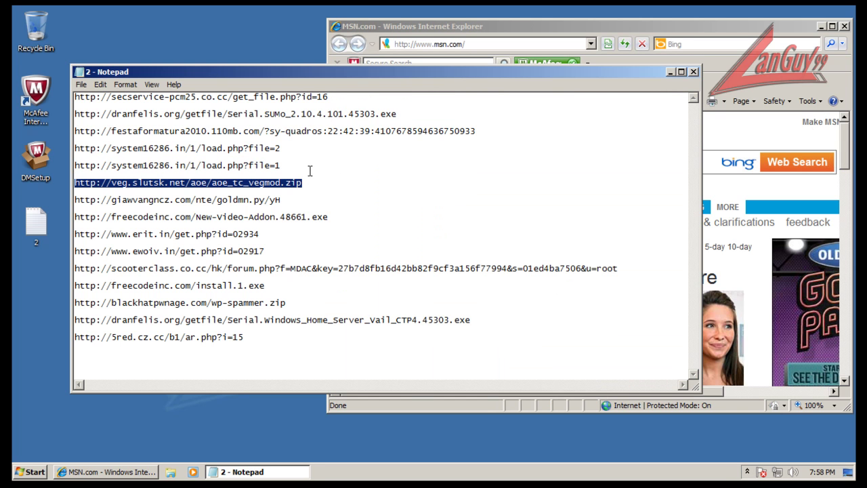
pyautogui.click(529, 25)
pyautogui.click(518, 44)
pyautogui.hotkey('ctrl', 'v')
pyautogui.press('Return')
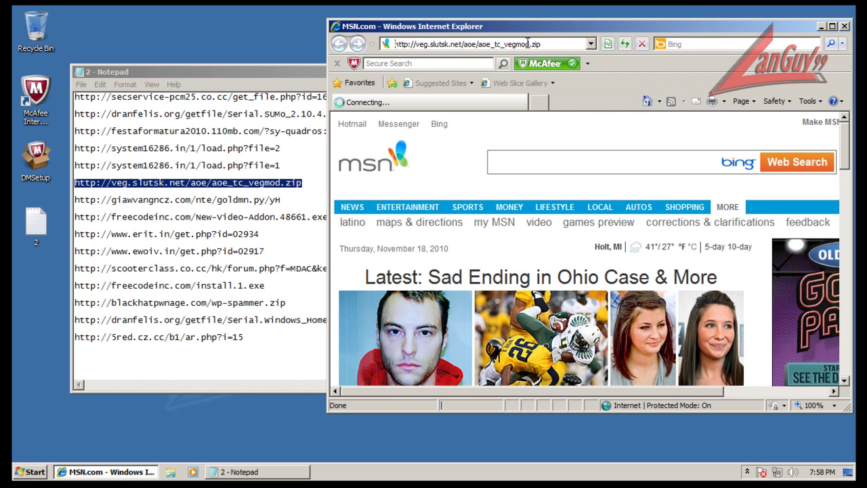
# Close the Action Center window covering the browser
pyautogui.click(416, 241)
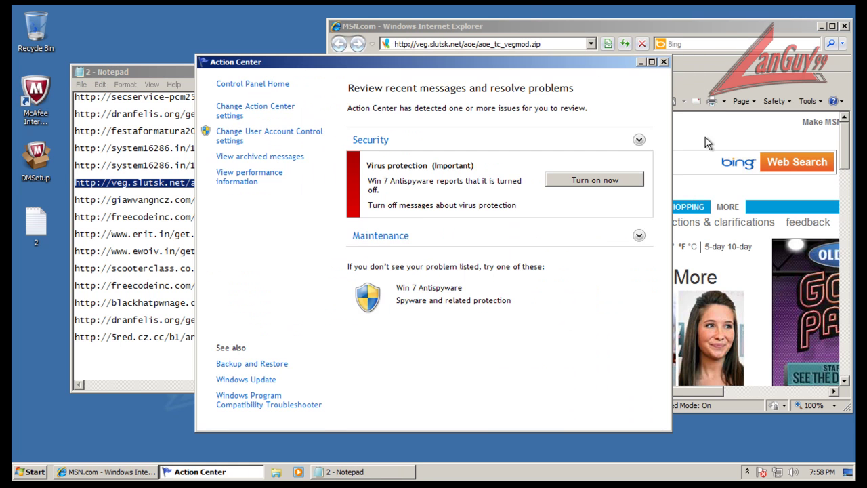
pyautogui.click(663, 62)
pyautogui.click(414, 240)
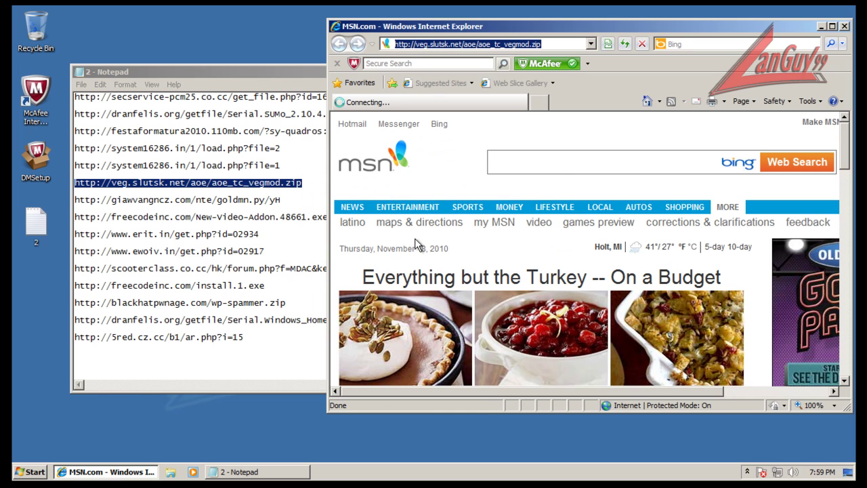
pyautogui.click(287, 203)
pyautogui.doubleClick(281, 193)
pyautogui.hotkey('ctrl', 'c')
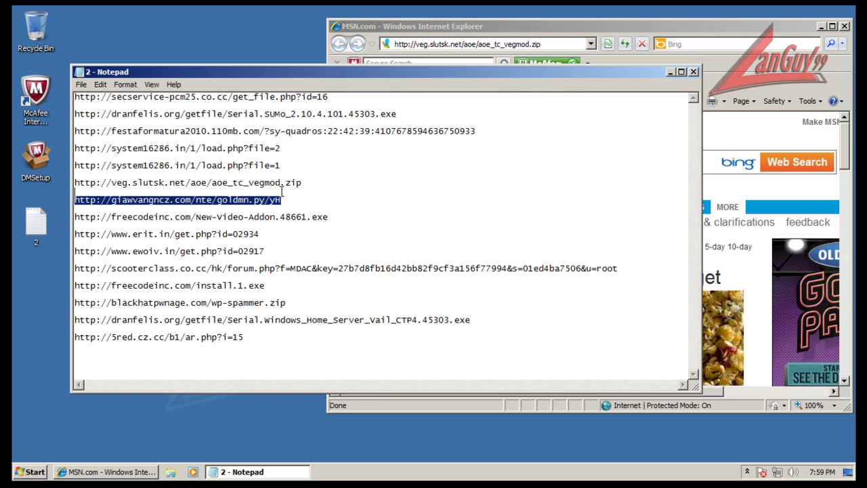
pyautogui.click(537, 46)
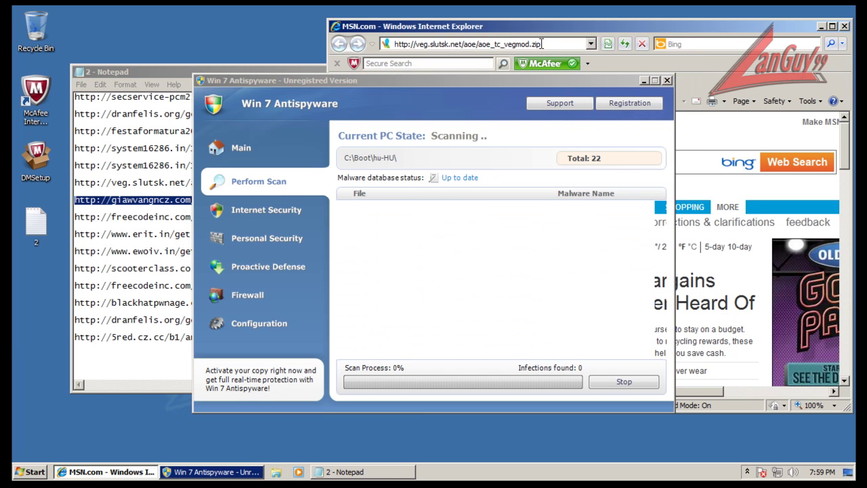
pyautogui.click(667, 79)
pyautogui.hotkey('ctrl', 'v')
pyautogui.press('Return')
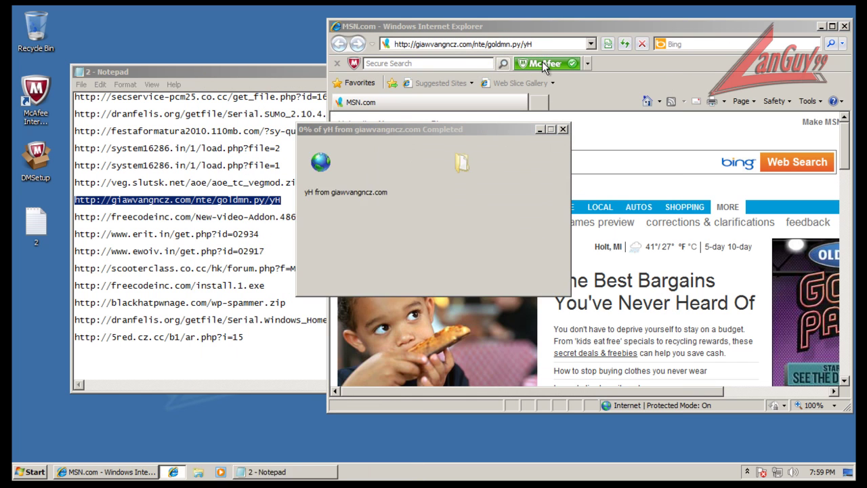
# Save the yH download with the .exe extension and block it in the McAfee dangerous download warning
pyautogui.click(464, 247)
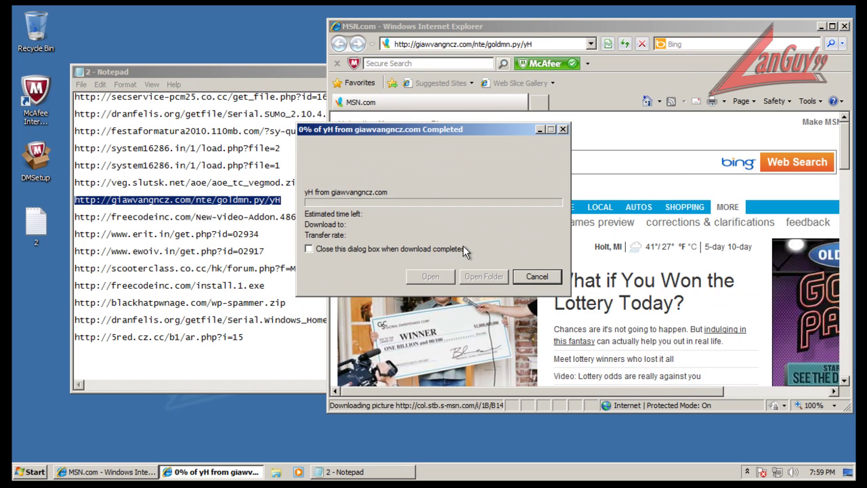
pyautogui.click(457, 384)
pyautogui.write('.exe')
pyautogui.press('Return')
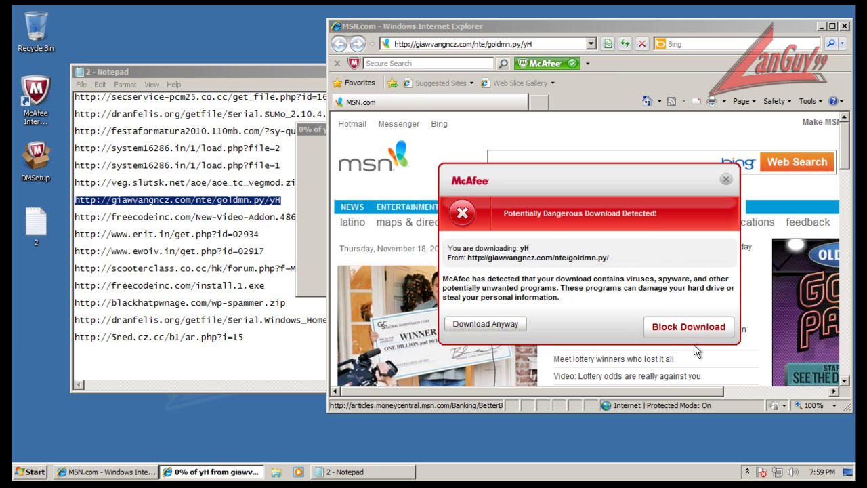
pyautogui.click(685, 327)
# Select the freecodeinc.com/New-Video-Addon.48661.exe URL in the text file, and expand and dismiss the McAfee Trojan Removed alert
pyautogui.click(302, 211)
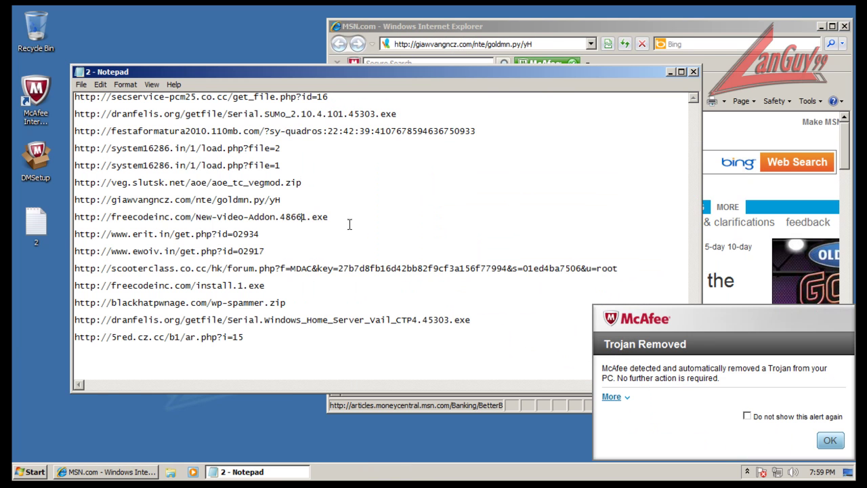
pyautogui.moveTo(339, 217); pyautogui.dragTo(330, 206)
pyautogui.click(613, 396)
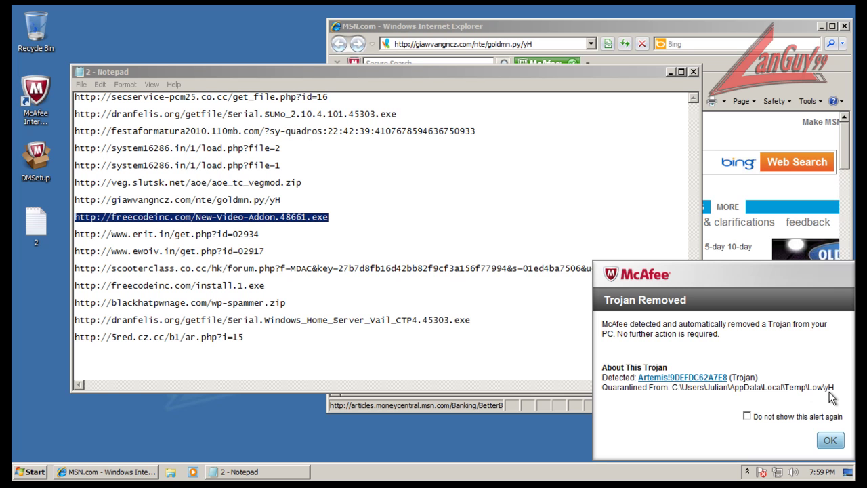
pyautogui.click(830, 441)
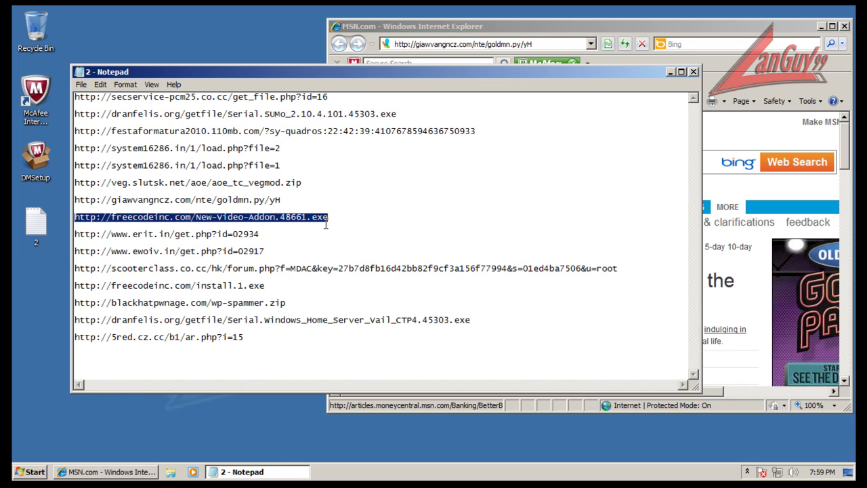
pyautogui.rightClick(319, 216)
pyautogui.click(339, 251)
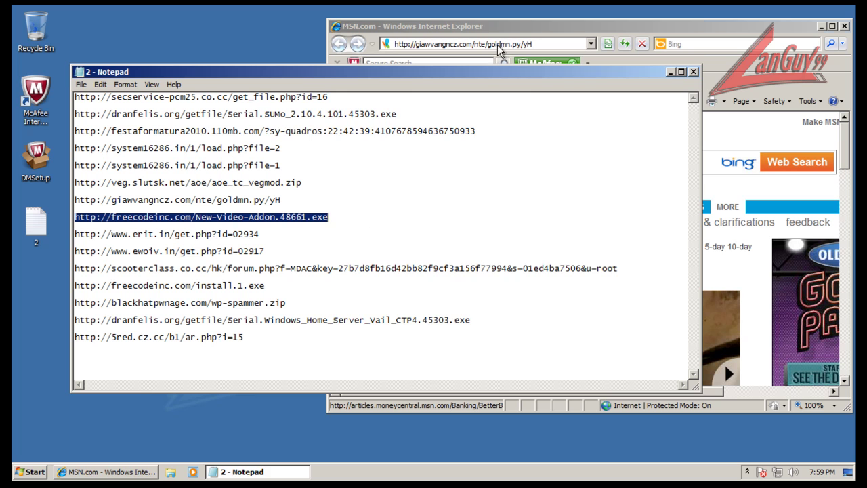
pyautogui.click(498, 44)
pyautogui.click(498, 45)
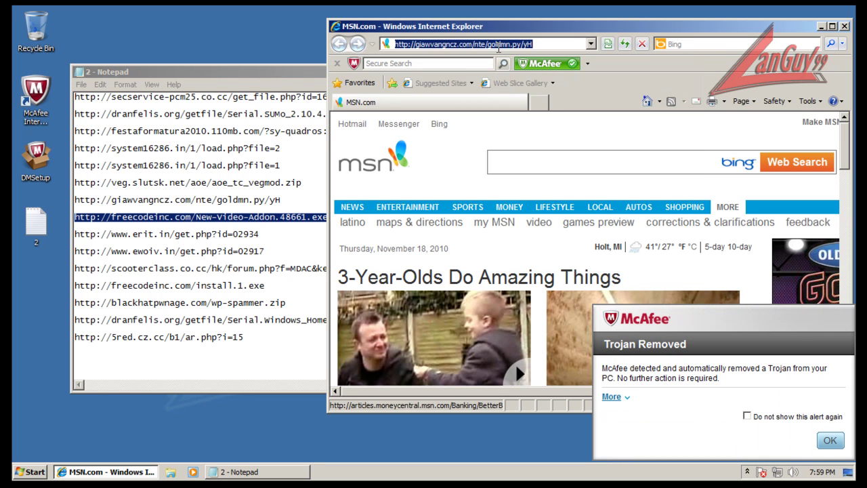
pyautogui.hotkey('ctrl', 'v')
pyautogui.press('Return')
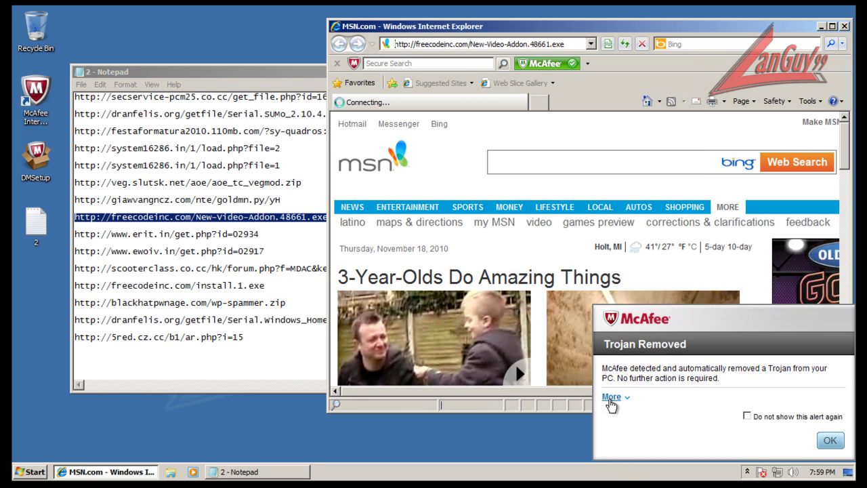
pyautogui.click(611, 396)
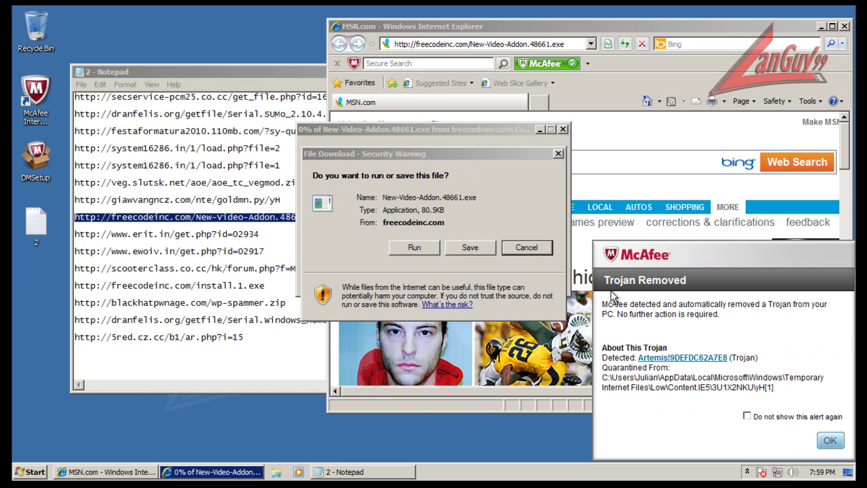
# Run the downloaded New-Video-Addon.48661.exe through all unknown-publisher warnings and dismiss the McAfee Trojan Removed alert
pyautogui.click(415, 247)
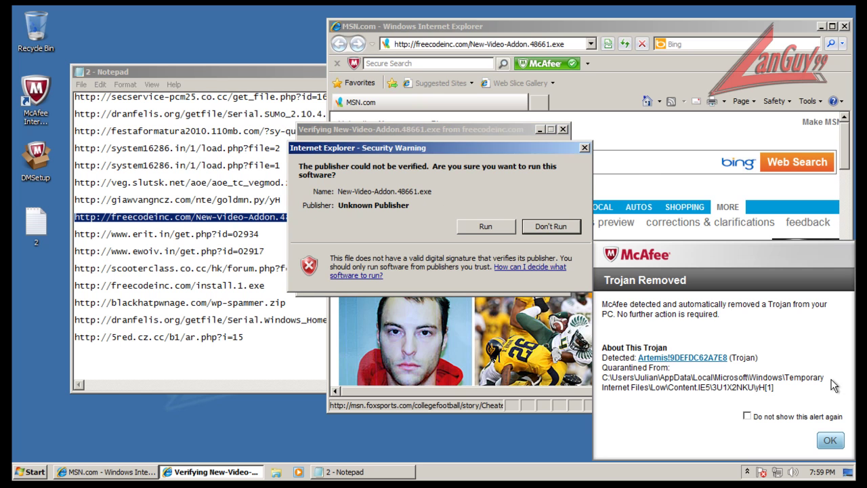
pyautogui.click(830, 441)
pyautogui.click(460, 231)
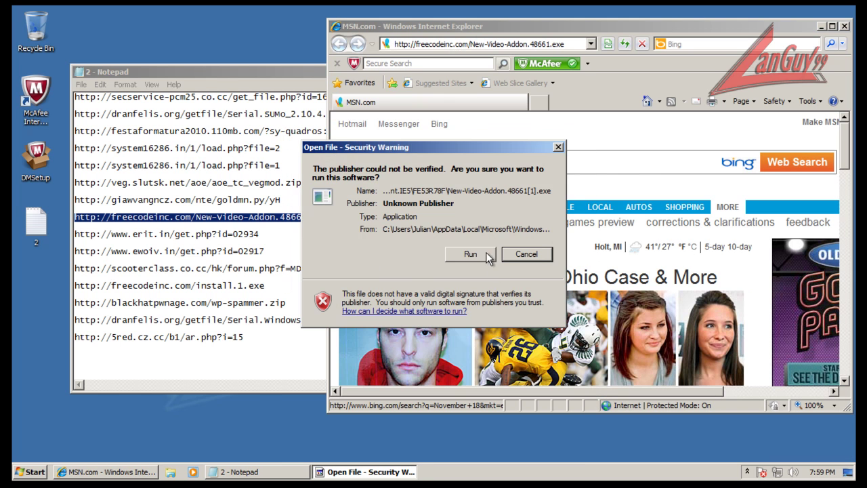
pyautogui.click(488, 259)
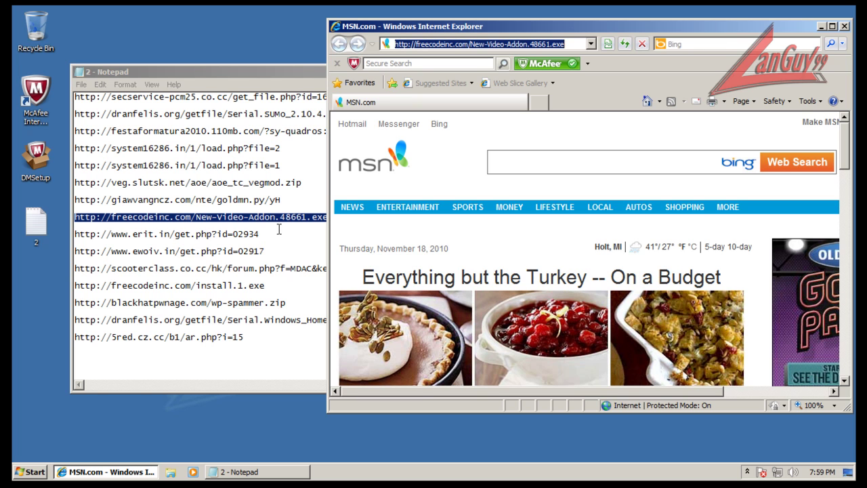
pyautogui.click(271, 233)
pyautogui.hotkey('shift', 'Home')
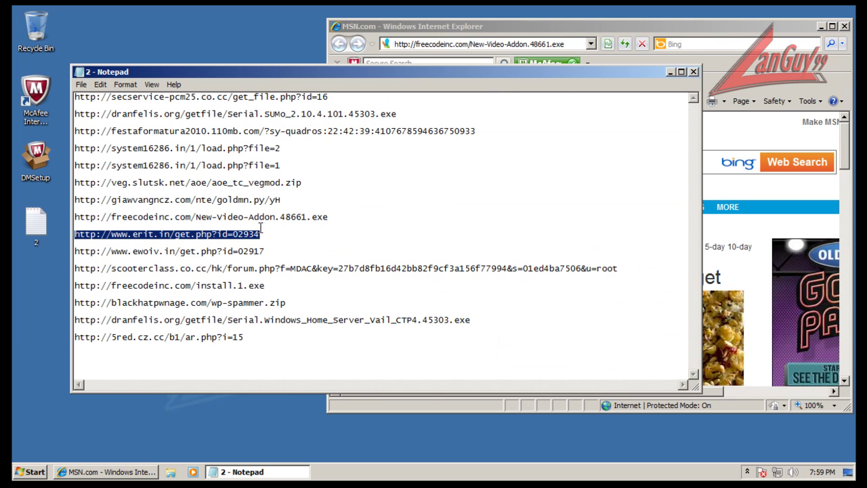
pyautogui.click(579, 44)
pyautogui.hotkey('ctrl', 'v')
pyautogui.hotkey('ctrl', 'a')
pyautogui.hotkey('ctrl', 'v')
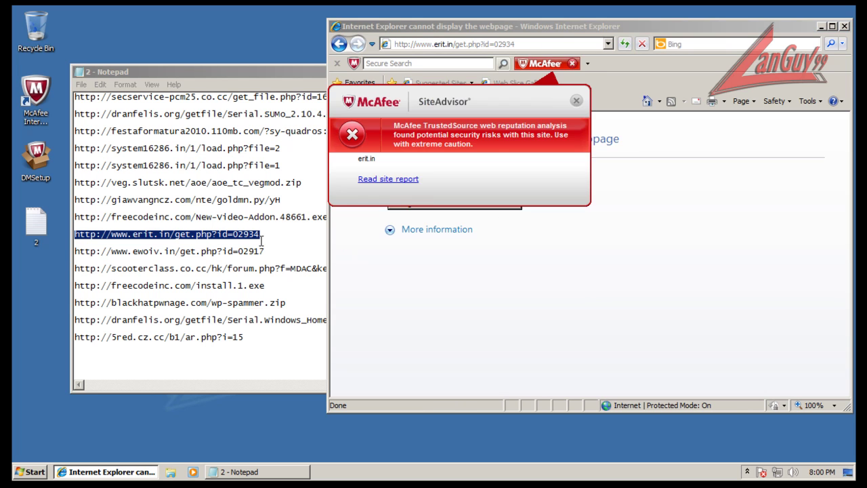
pyautogui.click(575, 100)
pyautogui.click(271, 251)
pyautogui.hotkey('shift', 'Home')
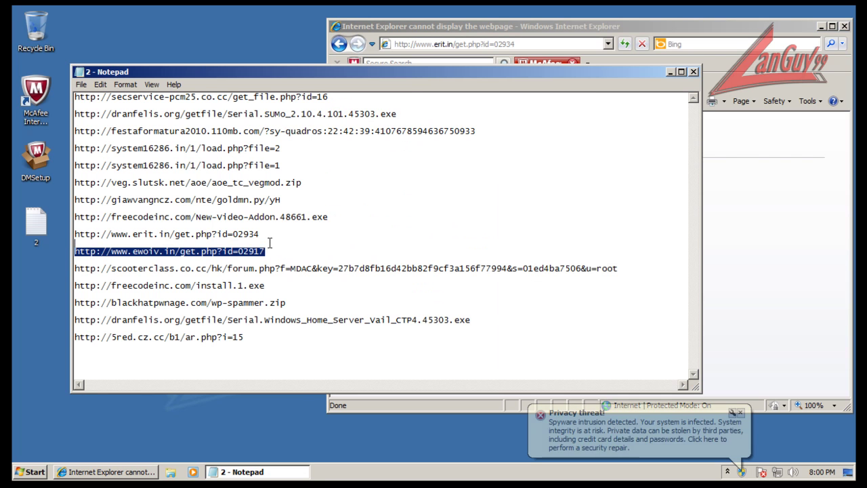
pyautogui.click(538, 44)
pyautogui.hotkey('ctrl', 'v')
pyautogui.press('Return')
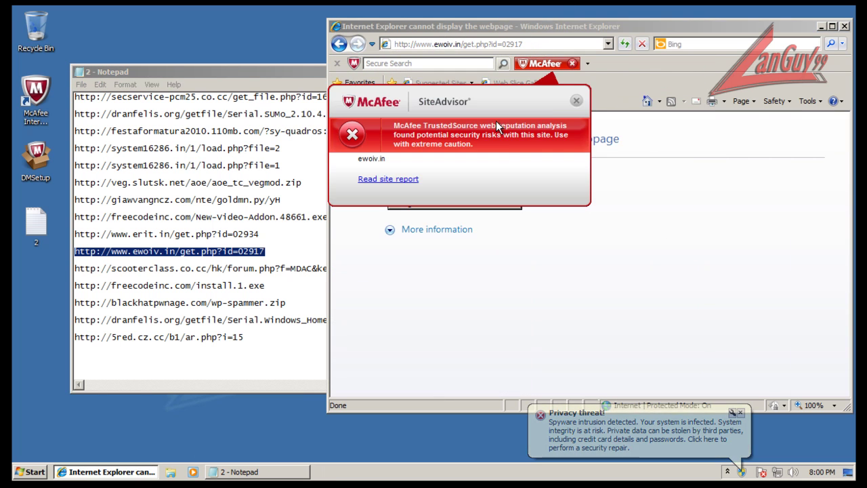
# Close the SiteAdvisor warning for ewoiv.in, load the full scooterclass.co.cc/hk/forum.php URL from the text file and start running its download
pyautogui.click(576, 100)
pyautogui.moveTo(75, 269); pyautogui.dragTo(341, 269)
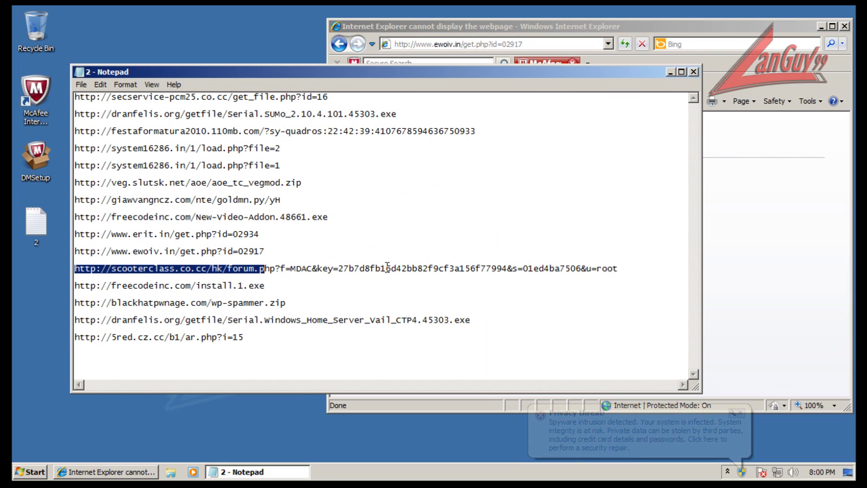
pyautogui.moveTo(657, 280); pyautogui.dragTo(618, 260)
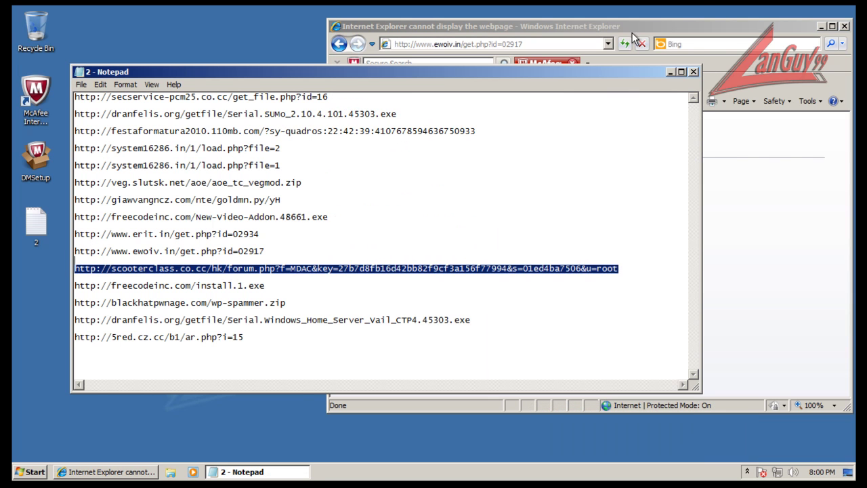
pyautogui.click(584, 44)
pyautogui.hotkey('ctrl', 'v')
pyautogui.press('Return')
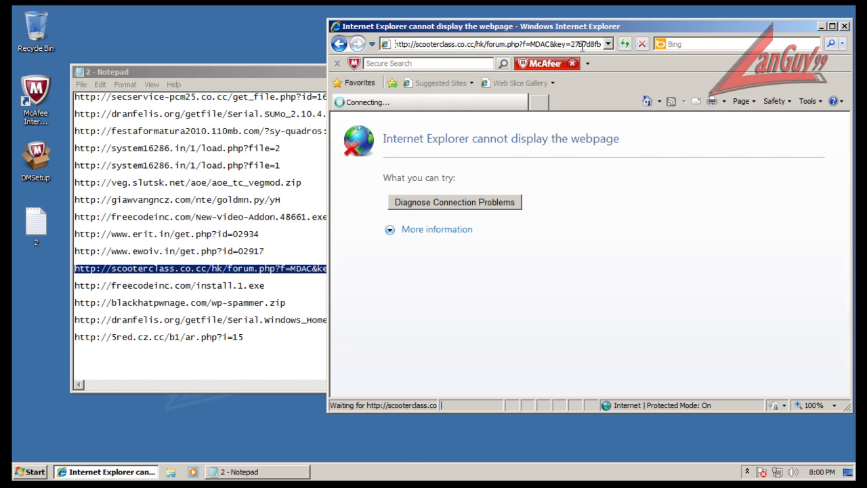
pyautogui.click(418, 244)
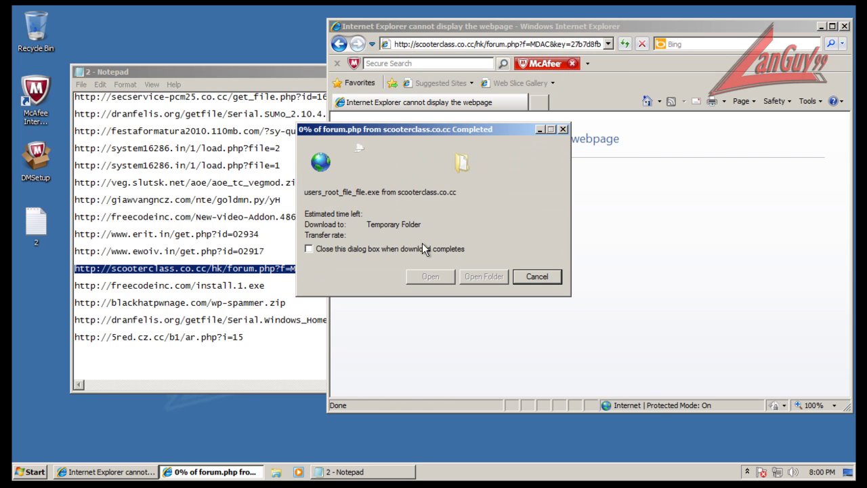
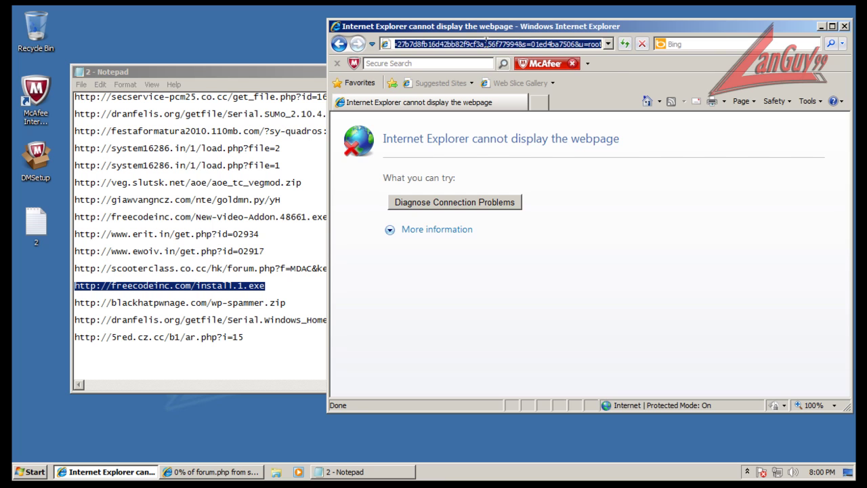
pyautogui.press('Return')
pyautogui.click(414, 246)
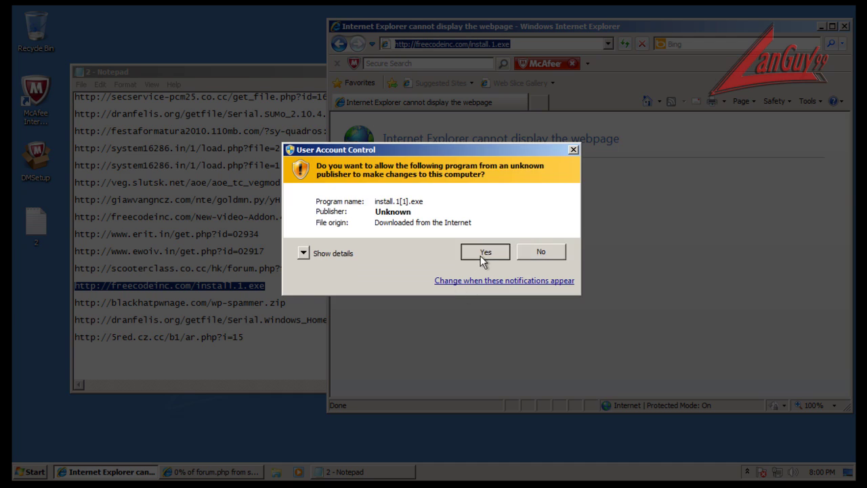
pyautogui.click(481, 255)
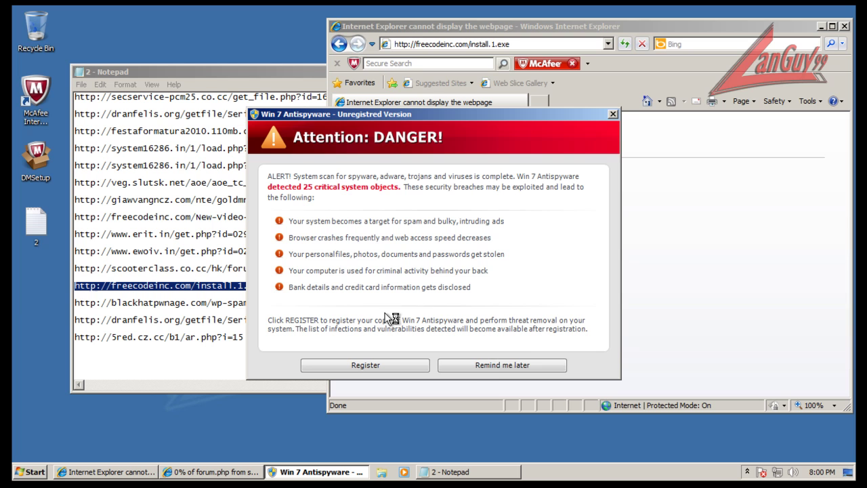
pyautogui.click(500, 371)
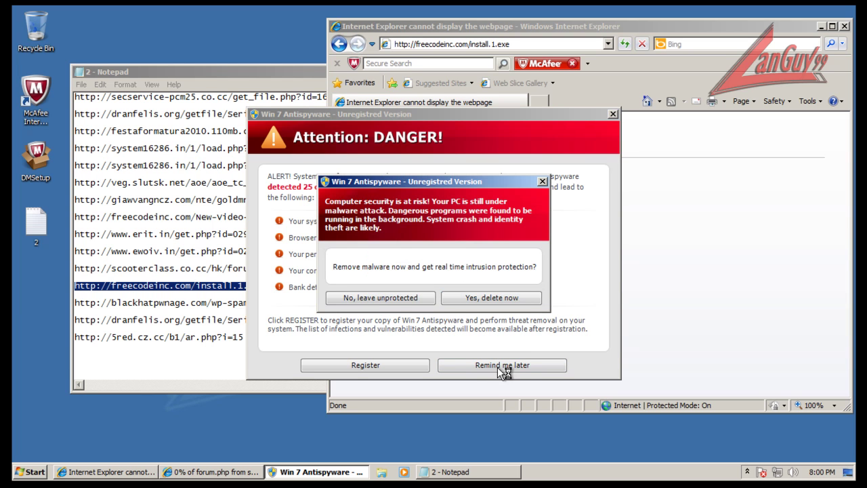
pyautogui.click(398, 300)
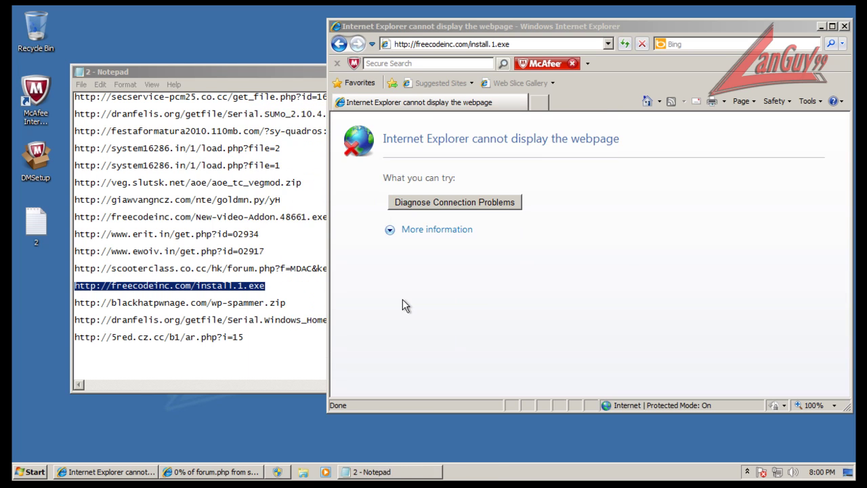
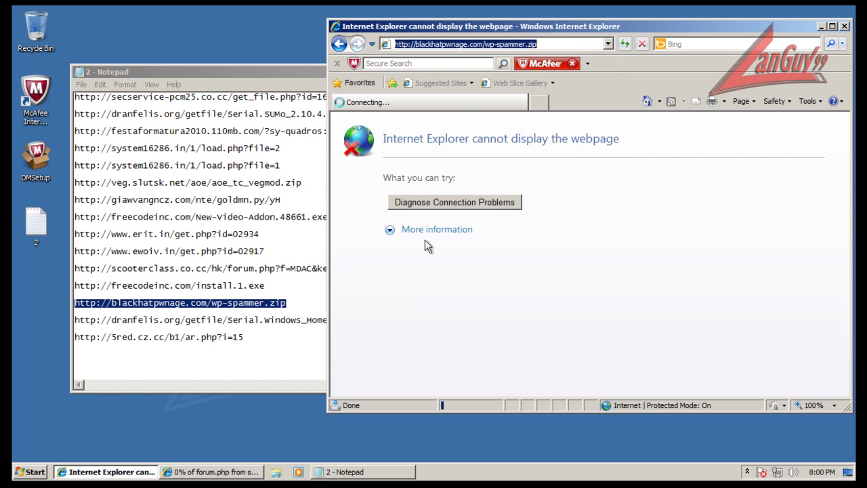
# Select the dranfelis.org Serial.Windows_Home_Server_Vail_CTP4.45303.exe URL in the text file and close the McAfee warning about wp-spammer.zip
pyautogui.click(307, 319)
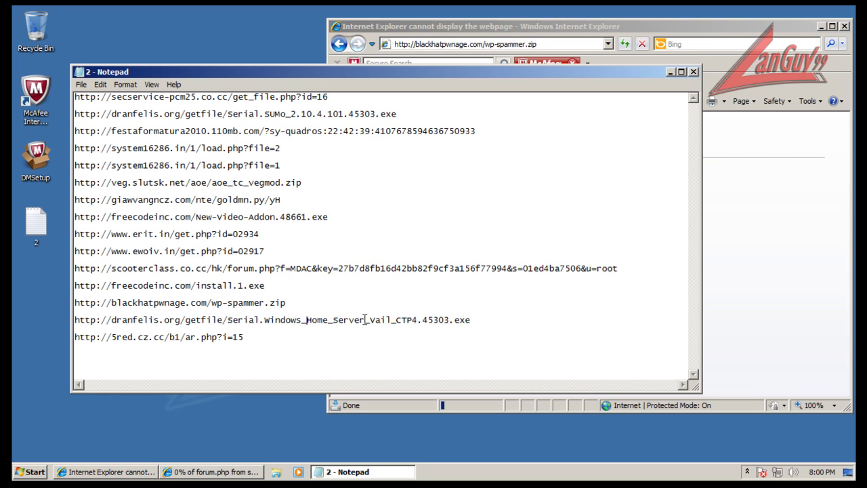
pyautogui.keyDown('shift'); pyautogui.click(477, 318); pyautogui.keyUp('shift')
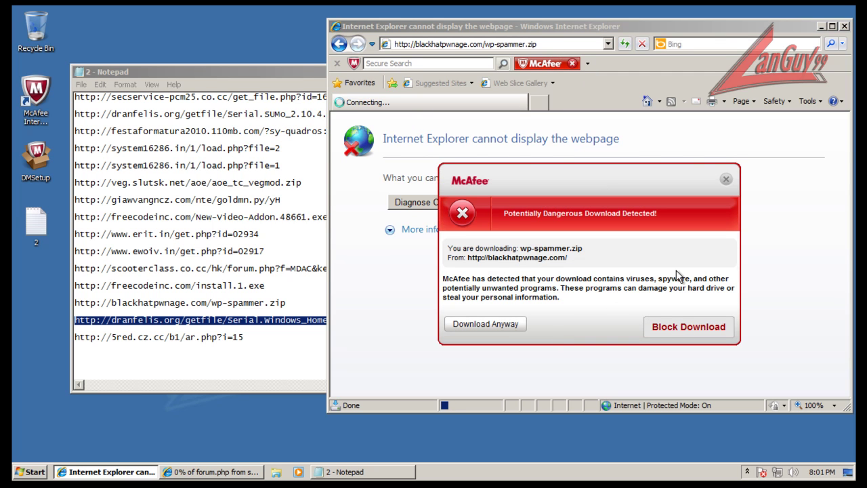
pyautogui.click(725, 179)
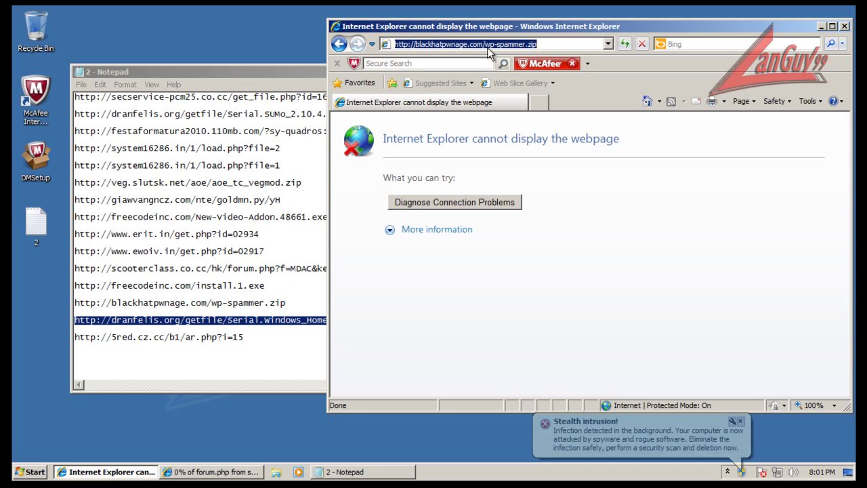
pyautogui.click(508, 44)
pyautogui.press('Return')
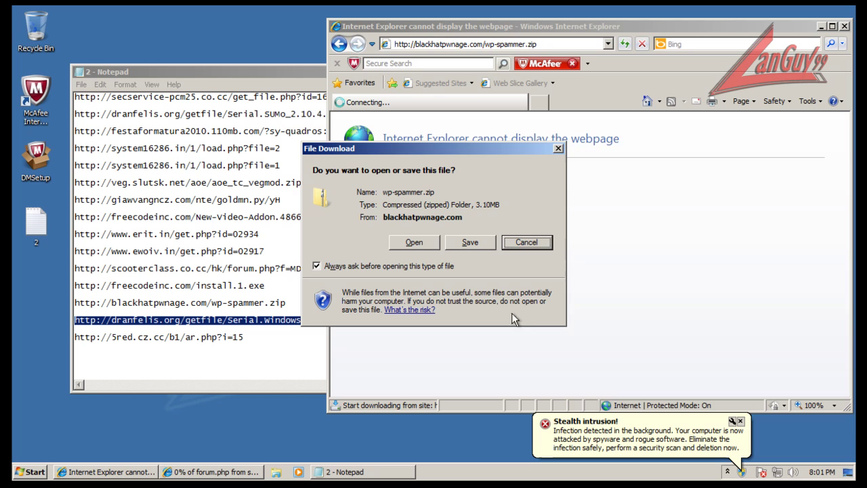
pyautogui.click(541, 242)
# Load the selected dranfelis.org Serial.Windows_Home_Server_Vail_CTP4.45303.exe URL in the browser and block the download in the McAfee warning
pyautogui.click(261, 75)
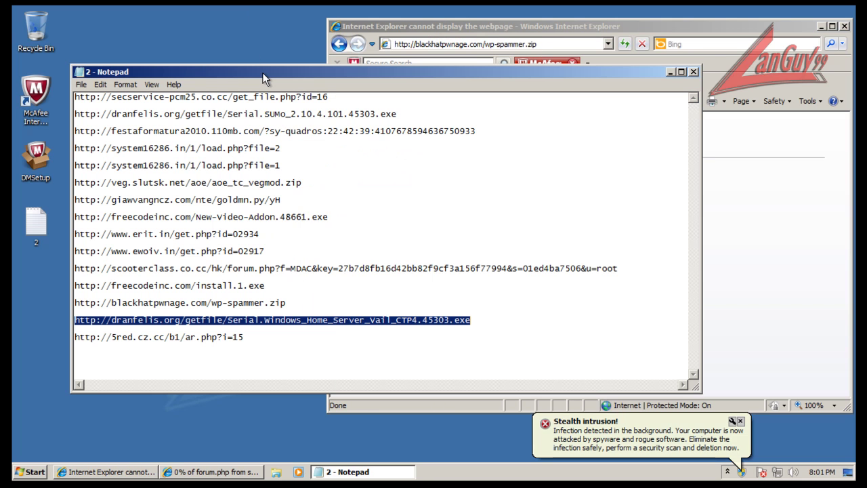
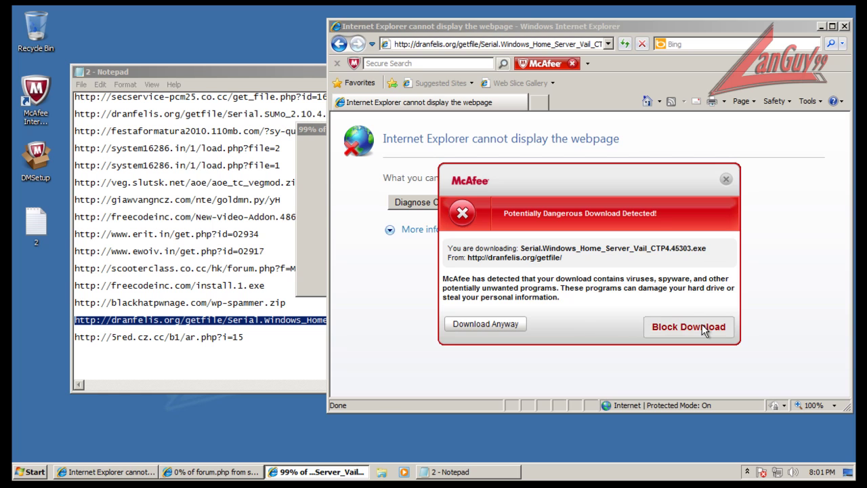
pyautogui.click(688, 326)
pyautogui.click(244, 337)
pyautogui.doubleClick(244, 337)
pyautogui.hotkey('ctrl', 'c')
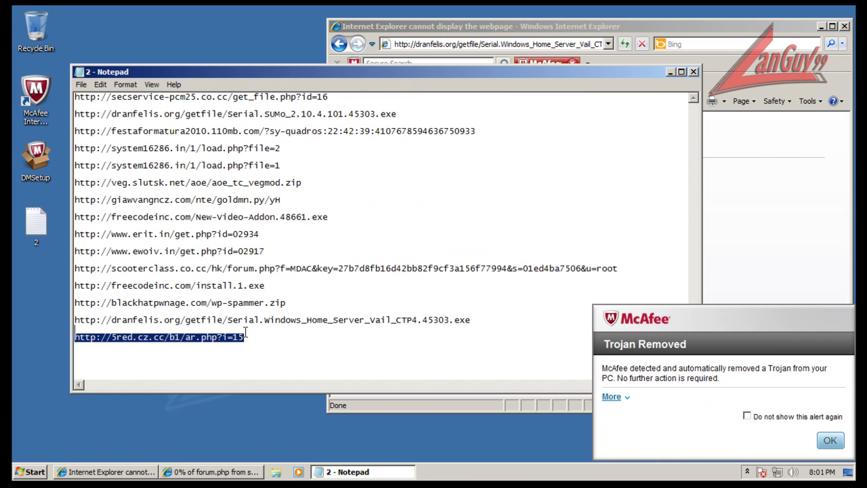
pyautogui.click(692, 71)
pyautogui.hotkey('ctrl', 'v')
pyautogui.press('Return')
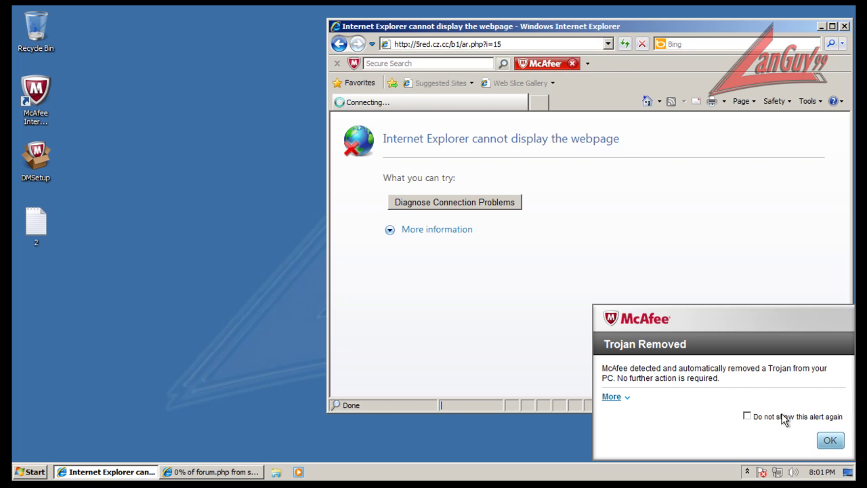
# Dismiss the McAfee Trojan Removed alert, expand the details of the next one and run the downloaded forum.exe
pyautogui.click(829, 440)
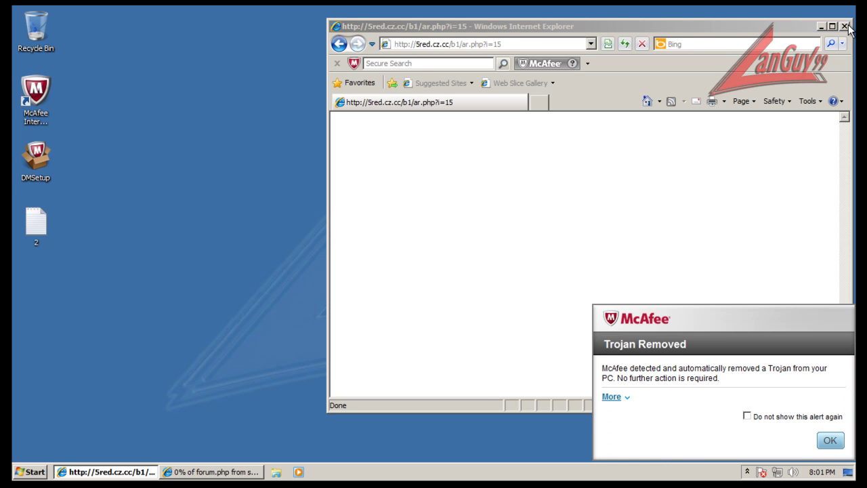
pyautogui.click(610, 399)
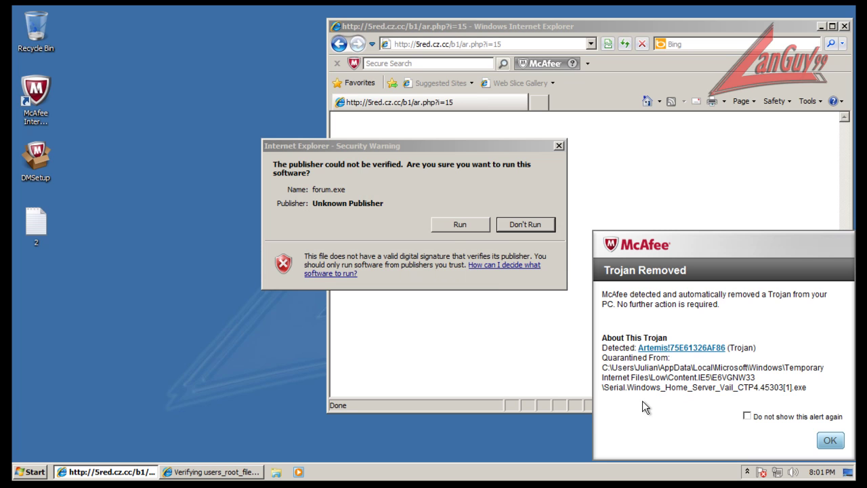
pyautogui.click(460, 224)
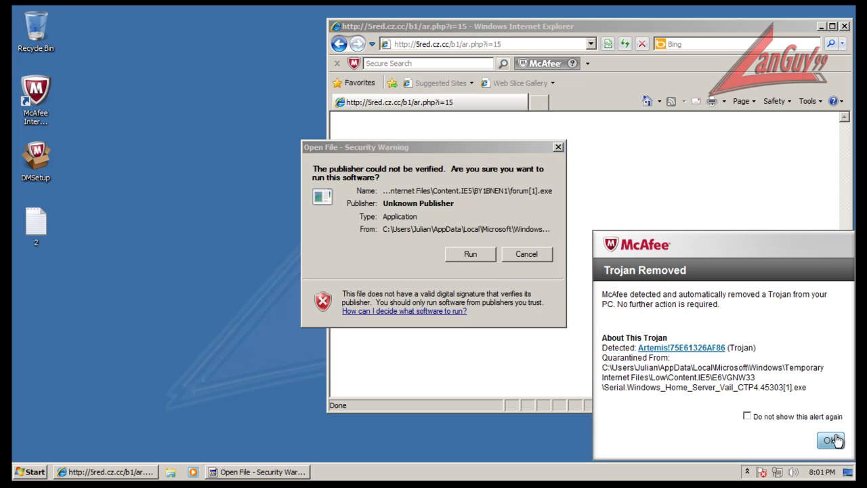
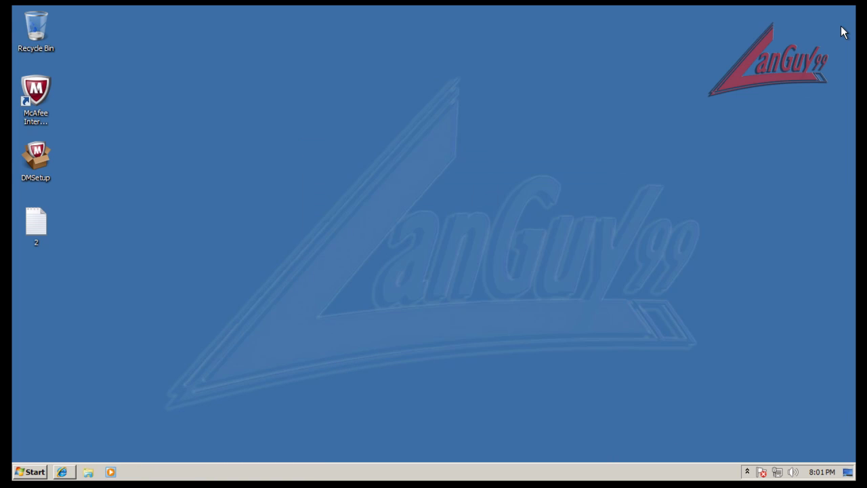
# Check the hidden notification area icons and restart the computer
pyautogui.click(747, 472)
pyautogui.click(748, 473)
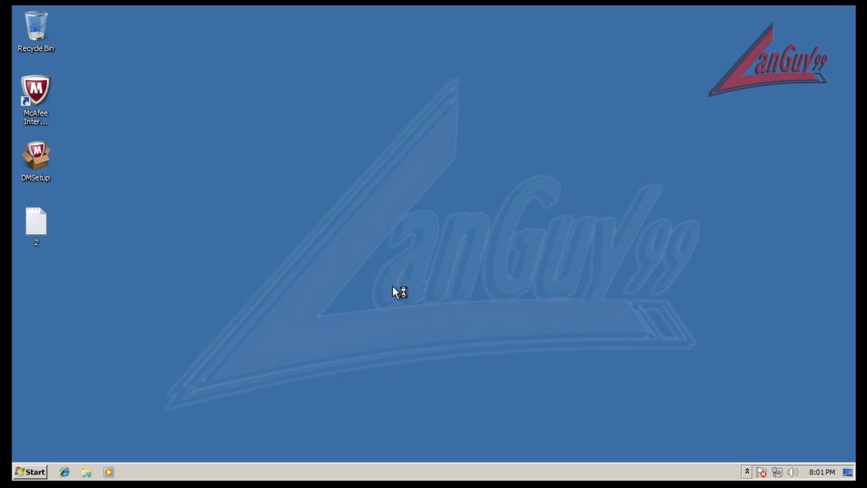
pyautogui.click(747, 472)
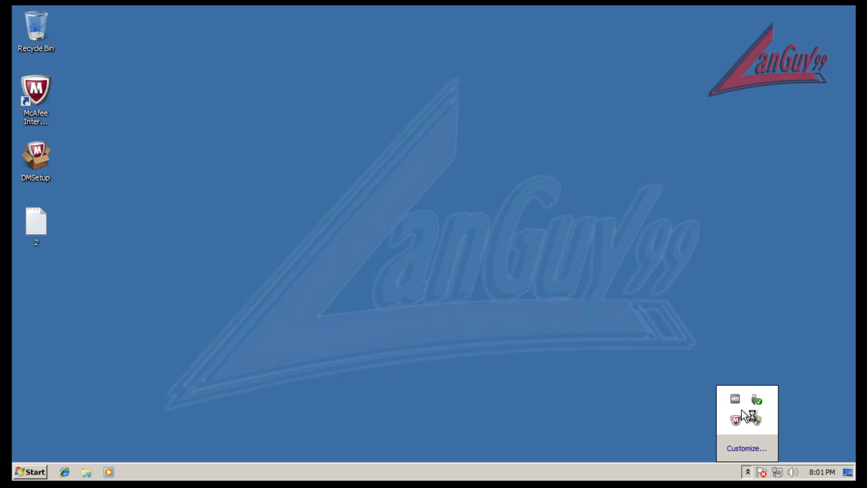
pyautogui.click(748, 472)
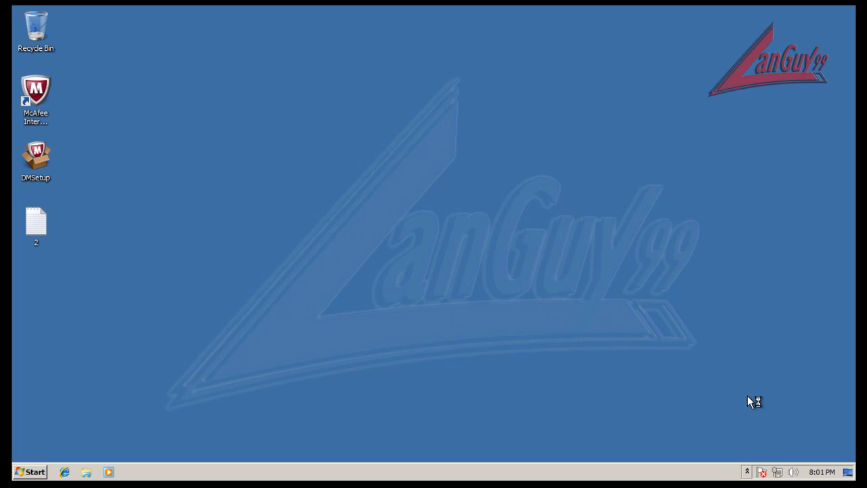
pyautogui.click(32, 472)
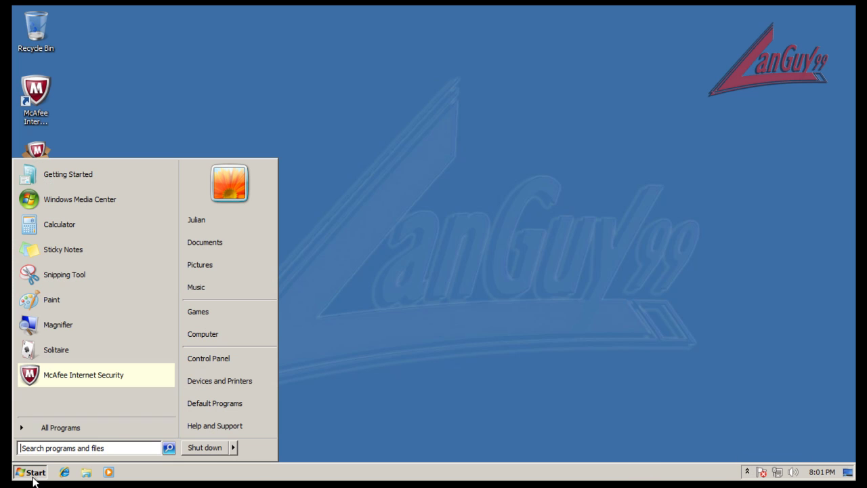
pyautogui.moveTo(234, 448)
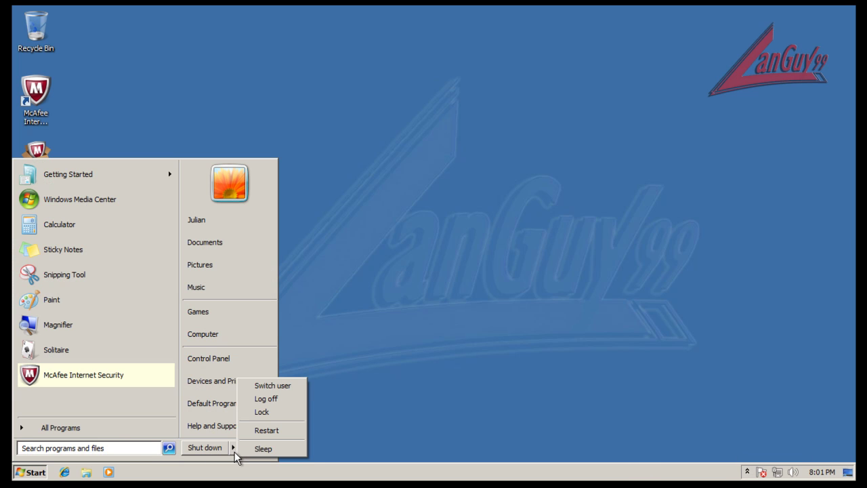
pyautogui.click(275, 428)
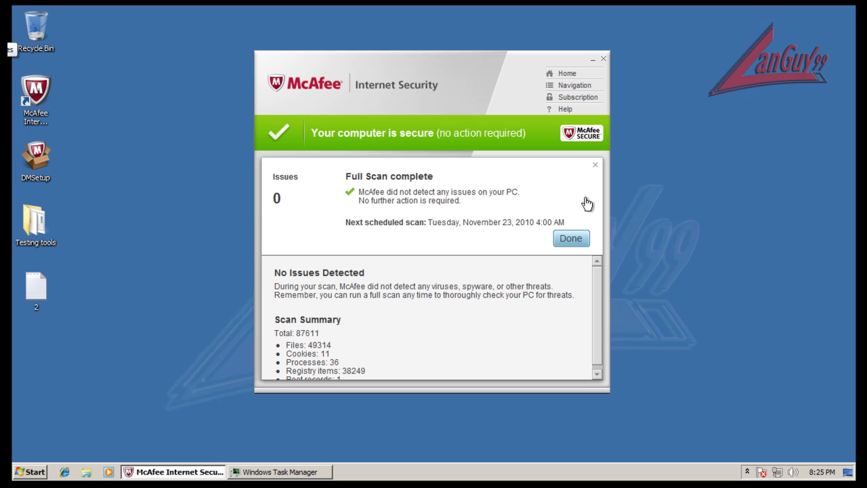
# Close the completed McAfee full scan report and its window, and launch CCleaner from the Testing tools folder
pyautogui.click(581, 239)
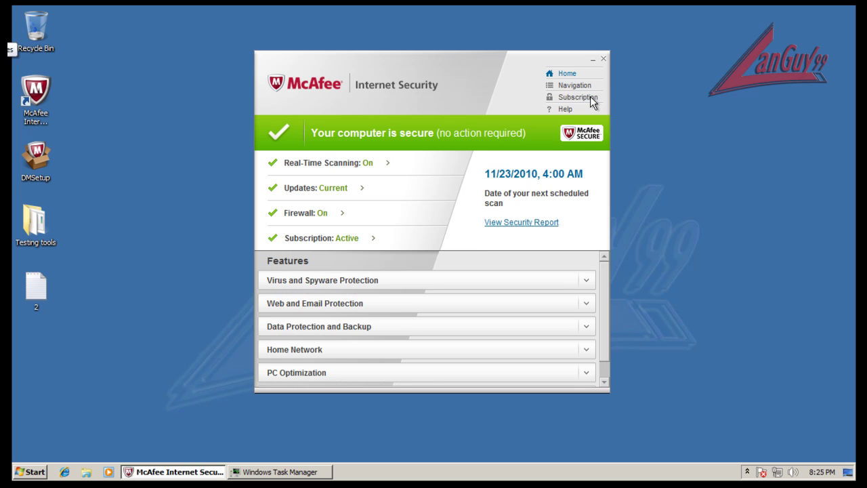
pyautogui.click(603, 60)
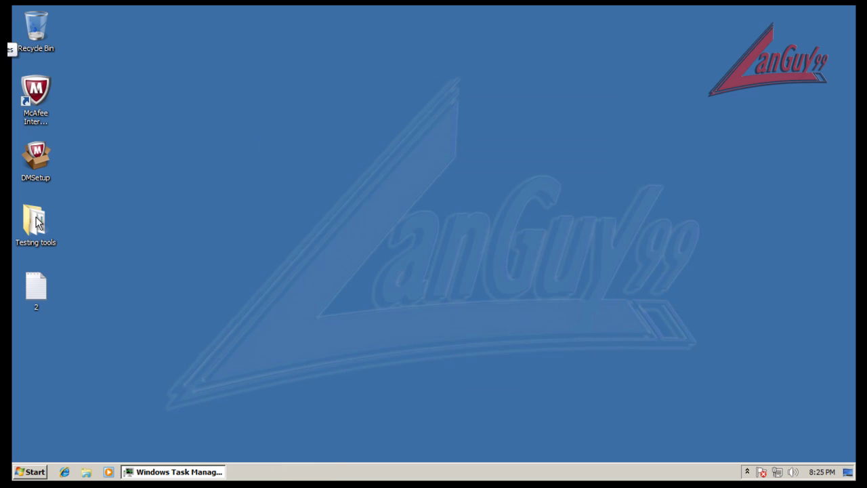
pyautogui.doubleClick(36, 216)
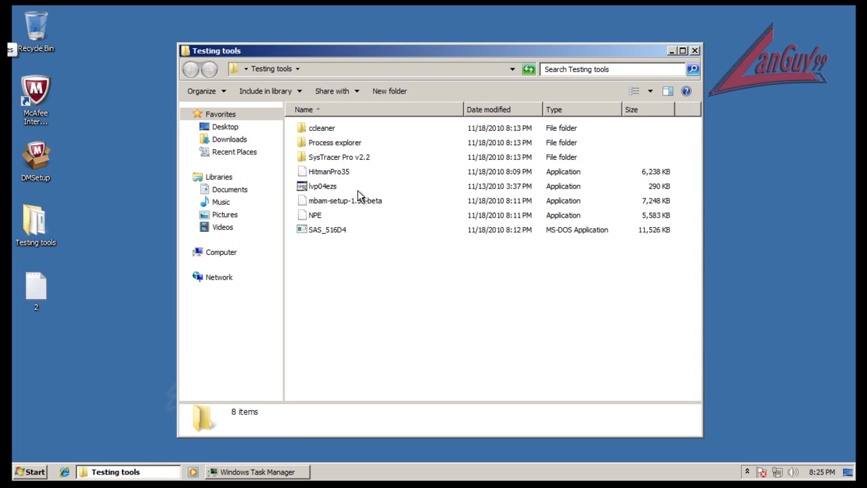
pyautogui.doubleClick(323, 129)
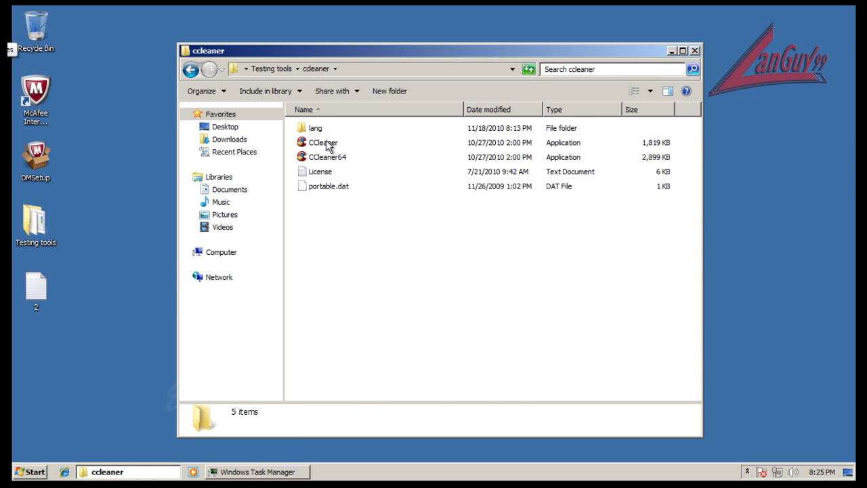
pyautogui.doubleClick(323, 143)
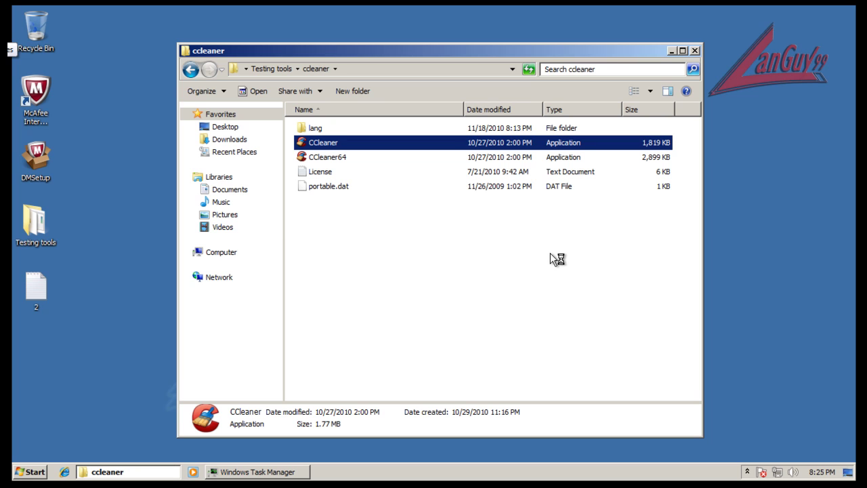
# Bring CCleaner to the front, close the Action Center window, and run the cleaner with permanent file deletion confirmed
pyautogui.click(397, 473)
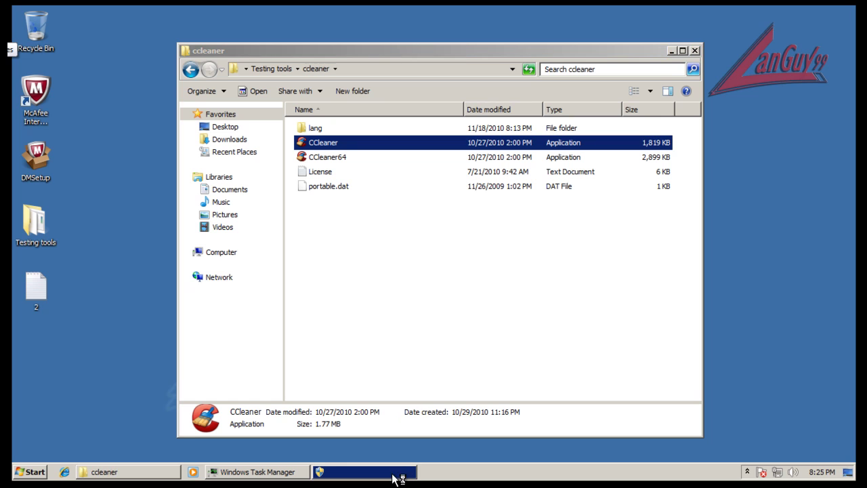
pyautogui.click(485, 252)
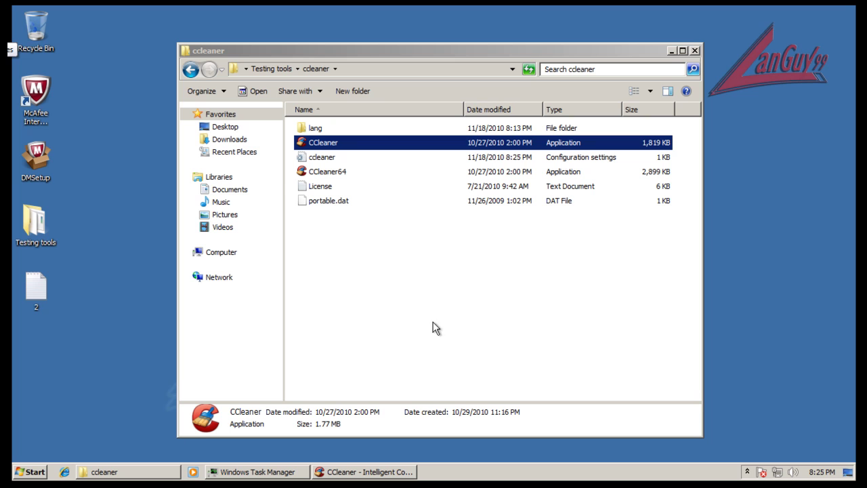
pyautogui.click(387, 472)
pyautogui.click(420, 269)
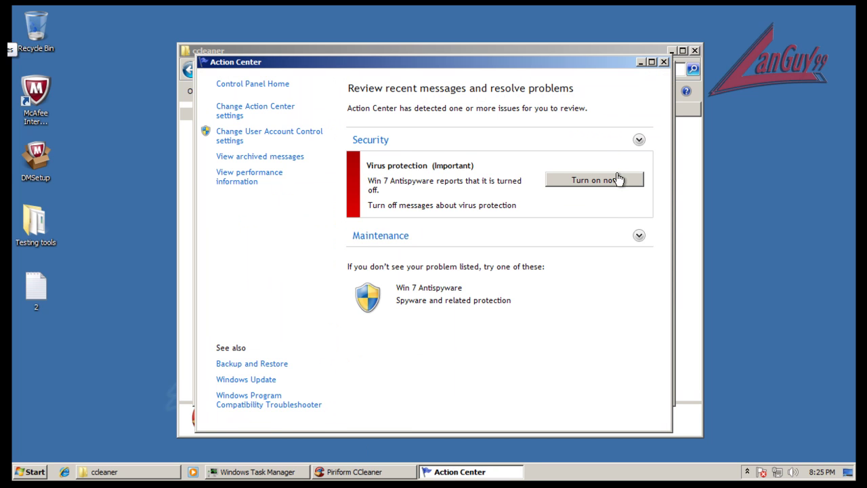
pyautogui.click(664, 61)
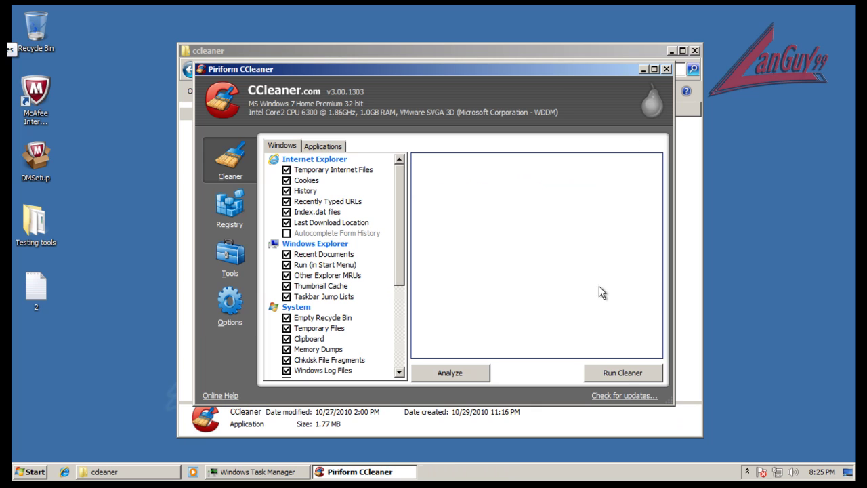
pyautogui.click(619, 378)
pyautogui.click(539, 214)
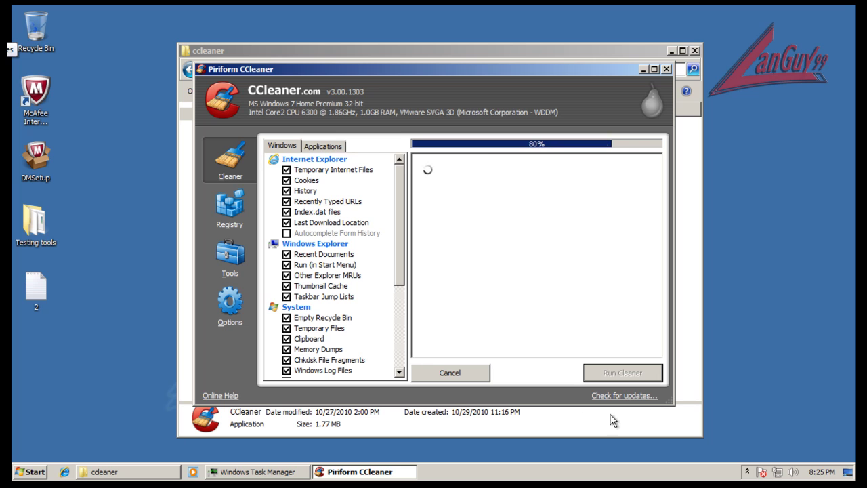
# Open CCleaner's Advanced options and close the Win 7 Antispyware window
pyautogui.click(250, 303)
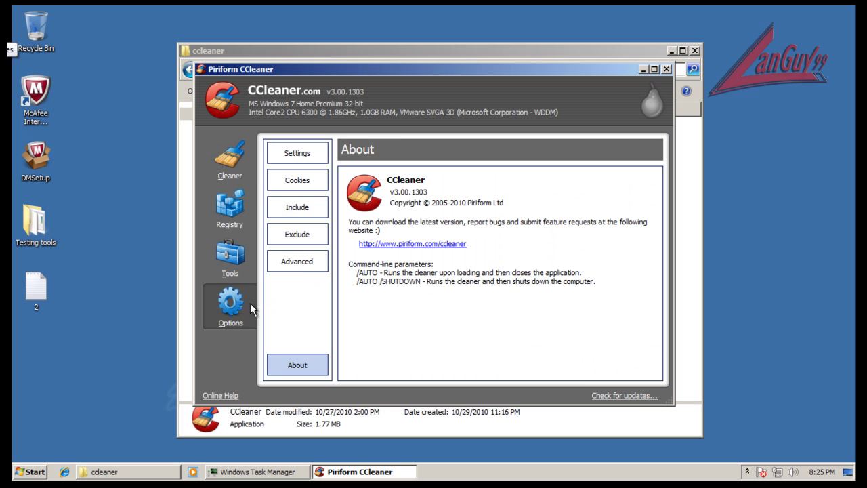
pyautogui.click(296, 268)
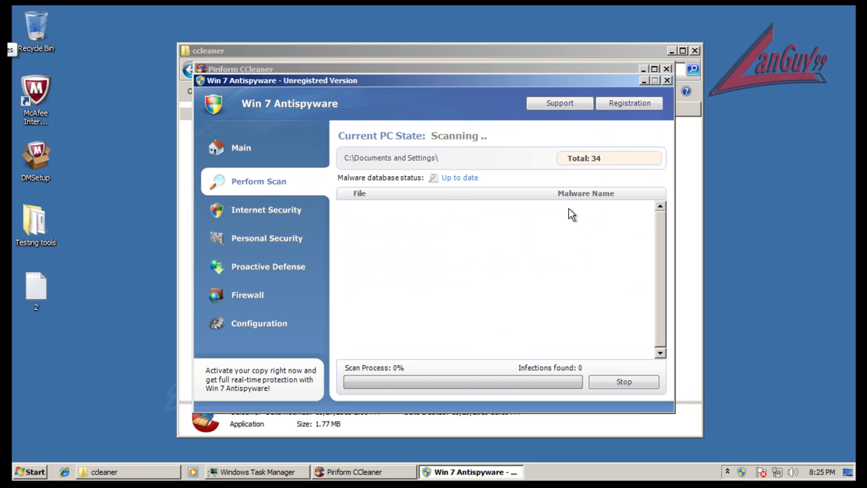
pyautogui.click(667, 80)
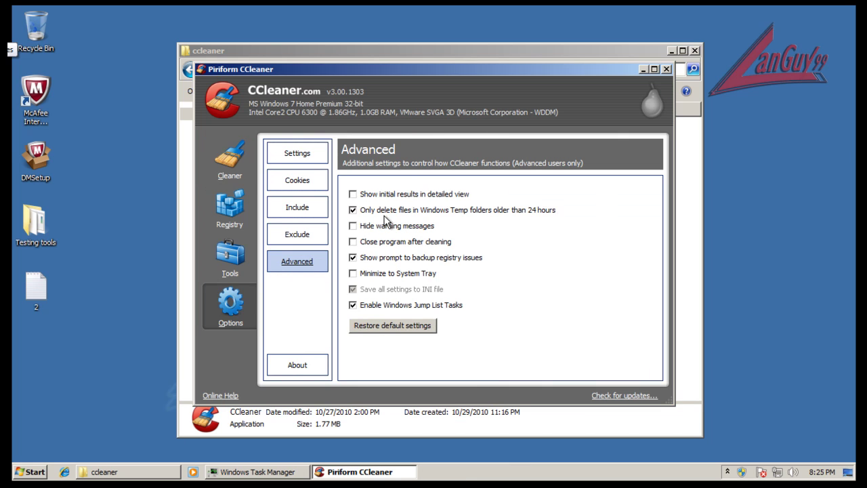
# Return to the Cleaner section, run the cleaning again and confirm the file deletion
pyautogui.click(226, 156)
pyautogui.click(609, 374)
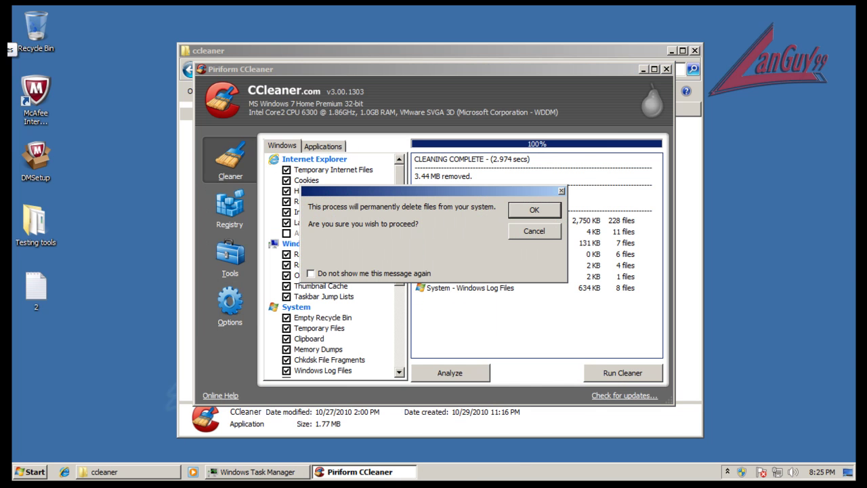
pyautogui.click(546, 210)
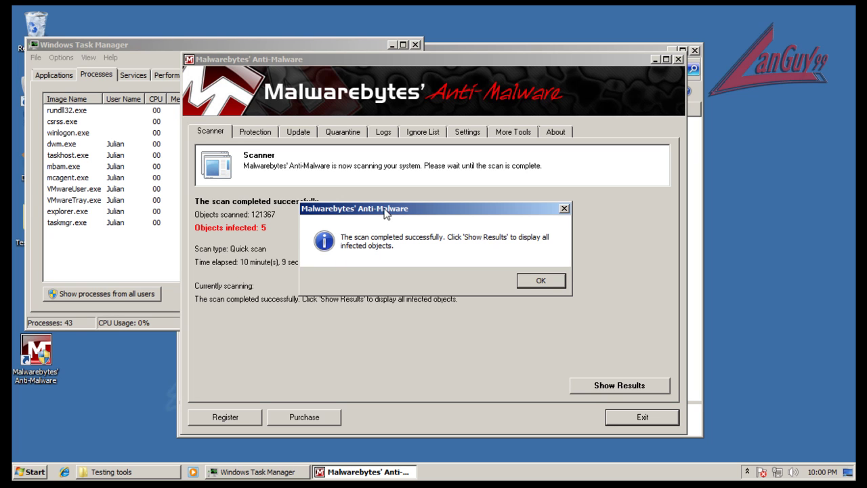
# Dismiss the Malwarebytes scan completion message and show the scan results
pyautogui.moveTo(439, 210); pyautogui.dragTo(447, 199)
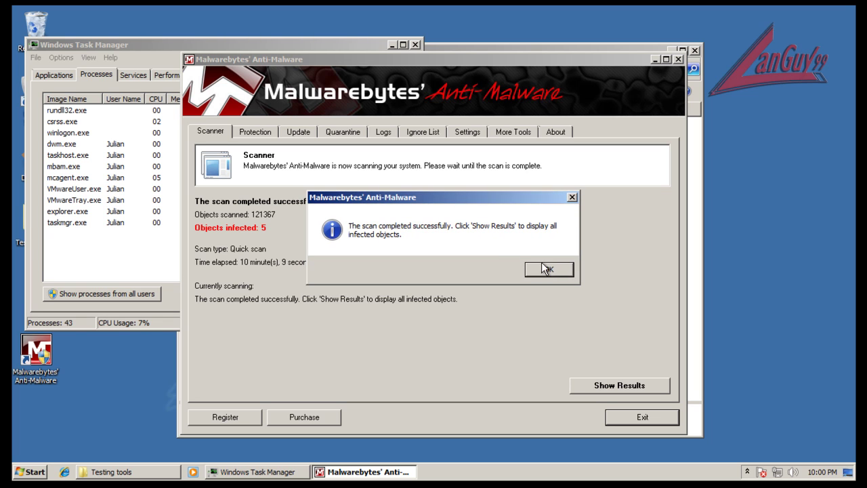
pyautogui.click(559, 276)
pyautogui.click(606, 384)
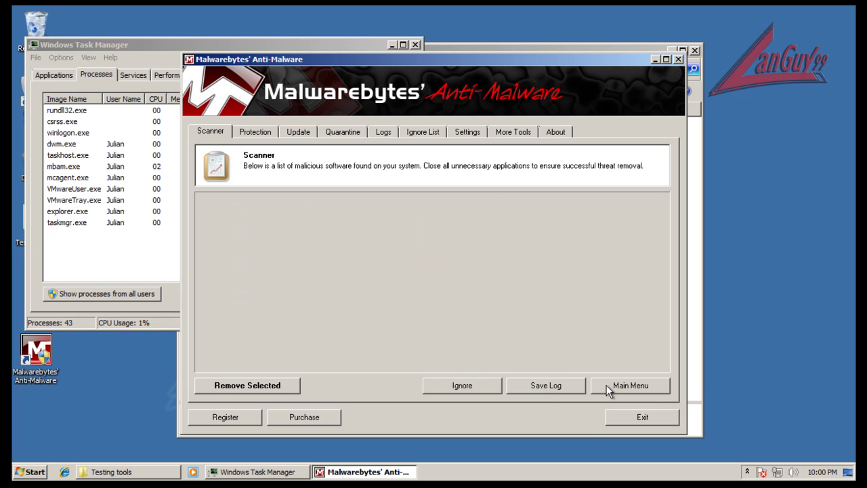
# Examine each detected item in the Malwarebytes results, widening the Item column to read the full registry and file paths
pyautogui.moveTo(285, 198); pyautogui.dragTo(334, 194)
pyautogui.click(292, 198)
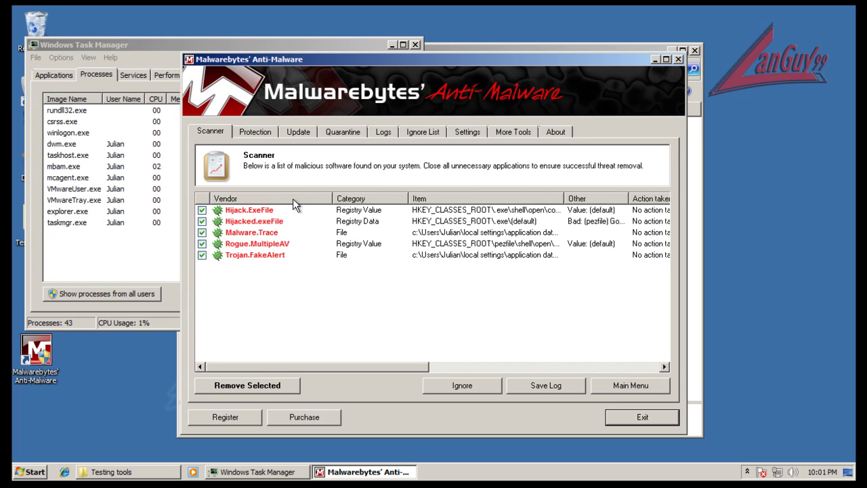
pyautogui.click(239, 209)
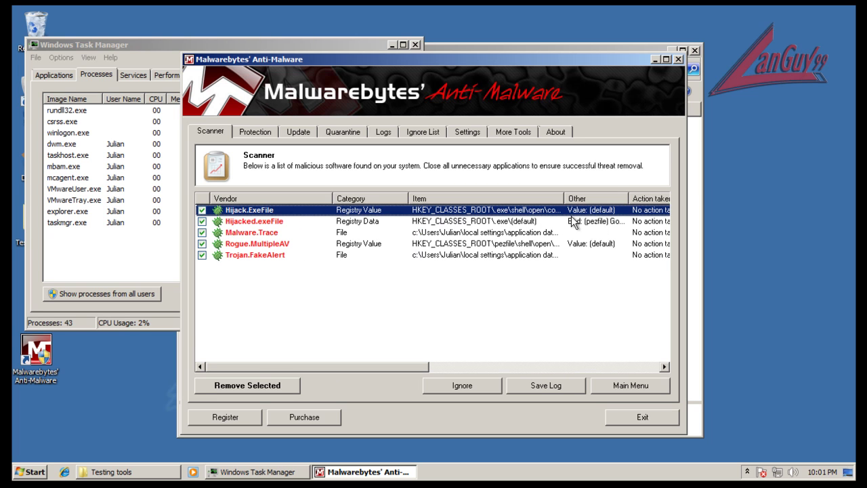
pyautogui.moveTo(564, 198); pyautogui.dragTo(633, 199)
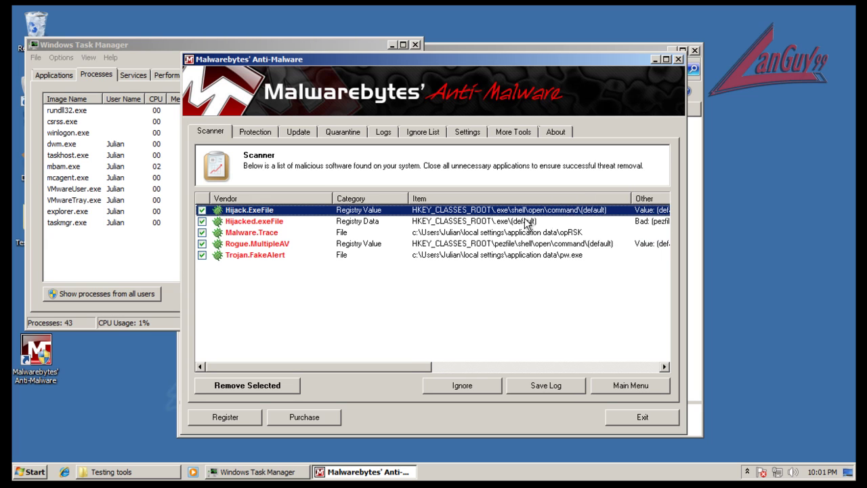
pyautogui.click(551, 223)
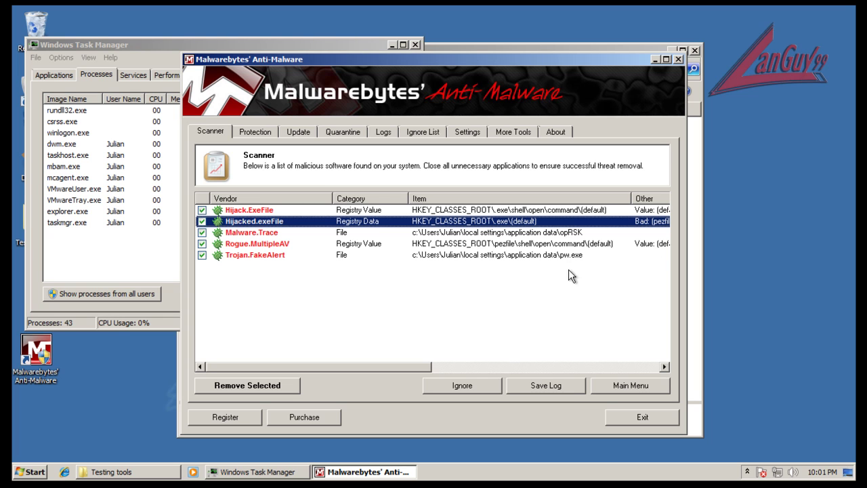
pyautogui.click(542, 233)
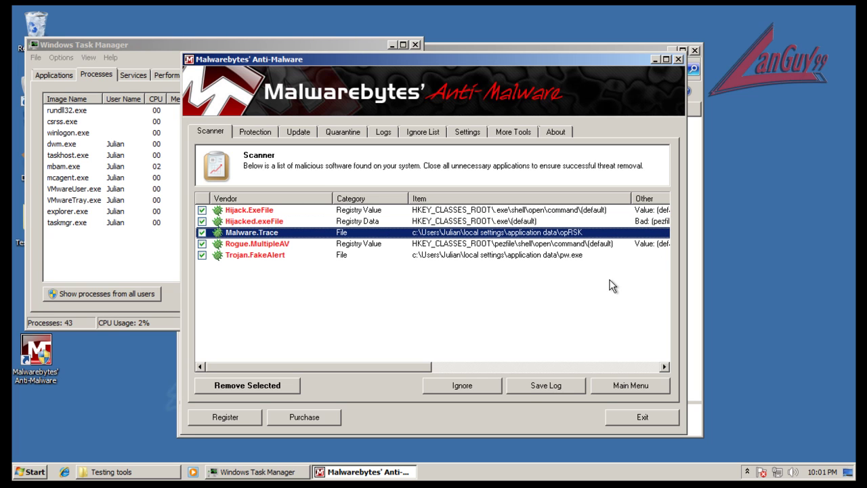
pyautogui.click(574, 245)
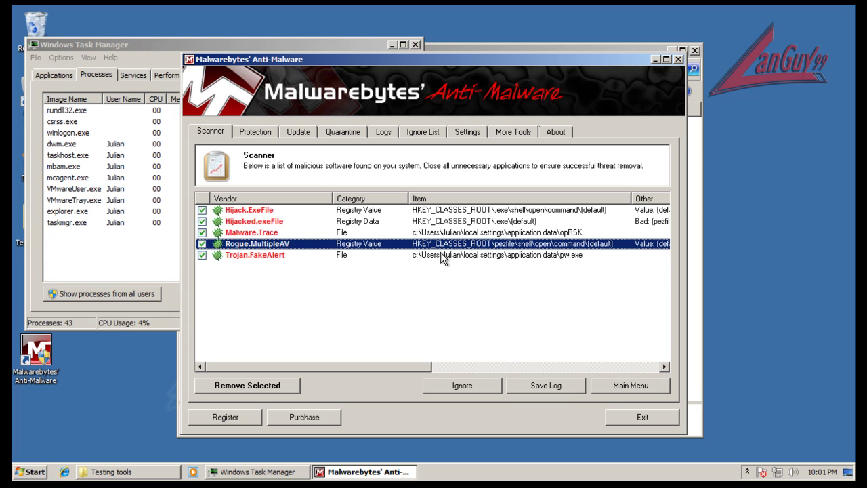
pyautogui.click(569, 256)
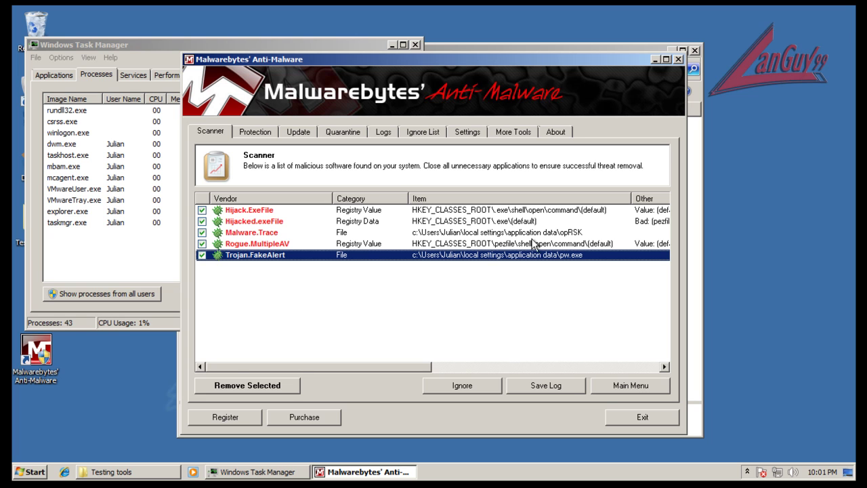
# Remove all checked Malwarebytes detections, close Task Manager after checking its processes, and decline the restart
pyautogui.click(251, 382)
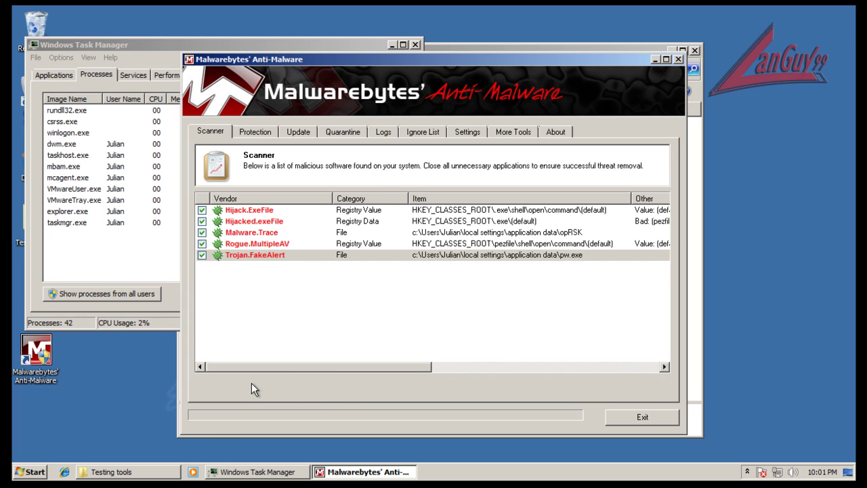
pyautogui.rightClick(466, 471)
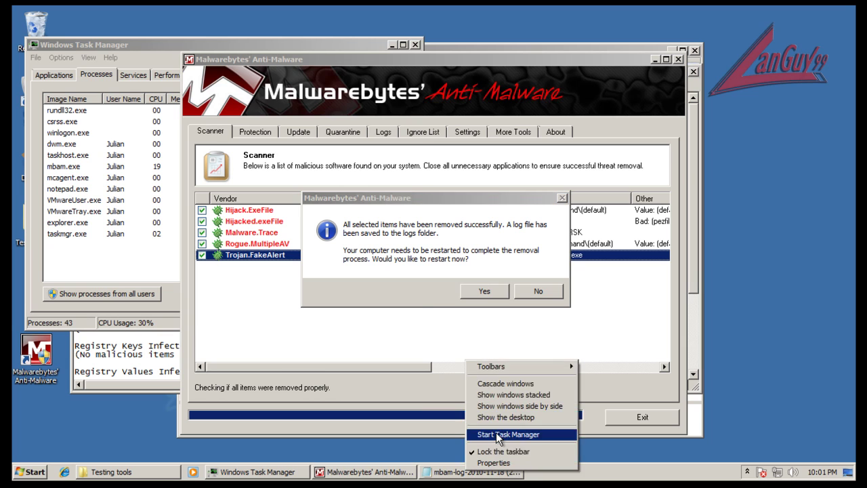
pyautogui.click(496, 435)
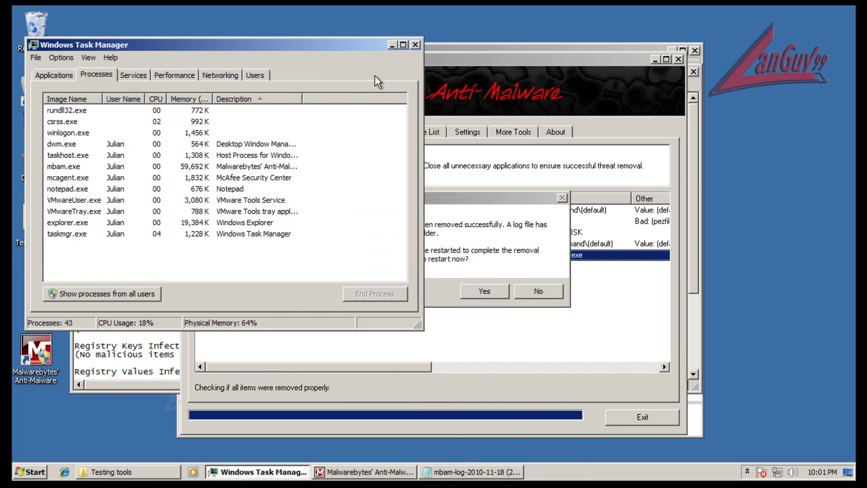
pyautogui.click(416, 45)
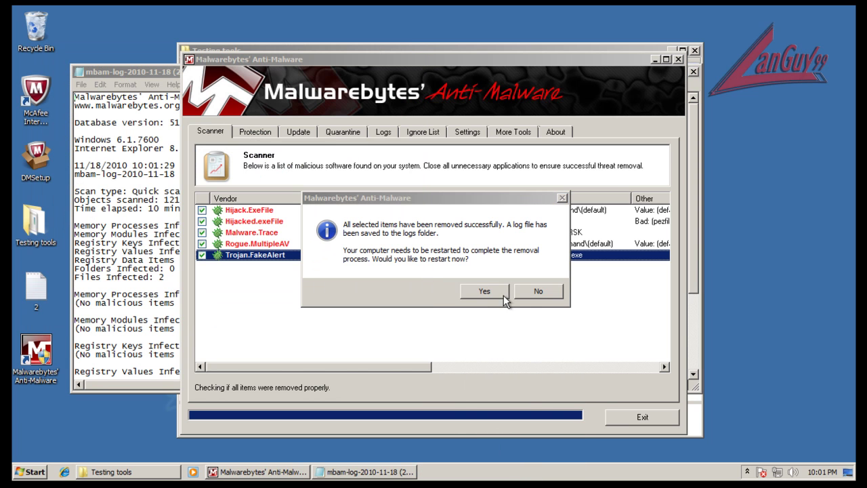
pyautogui.click(536, 292)
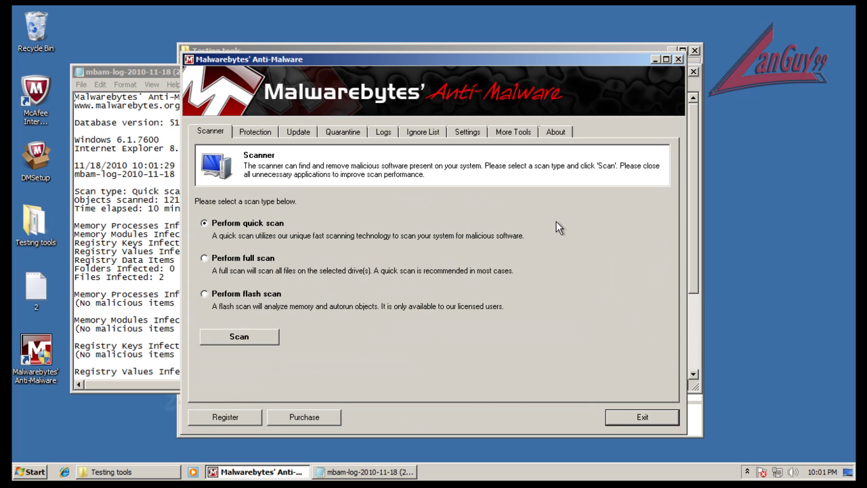
# Close Malwarebytes' Anti-Malware and the scan log open in Notepad
pyautogui.click(678, 61)
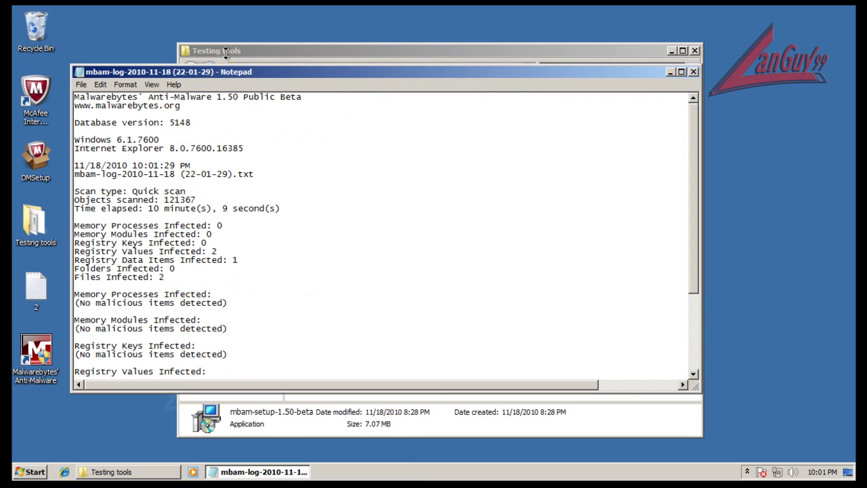
pyautogui.click(693, 72)
pyautogui.click(468, 273)
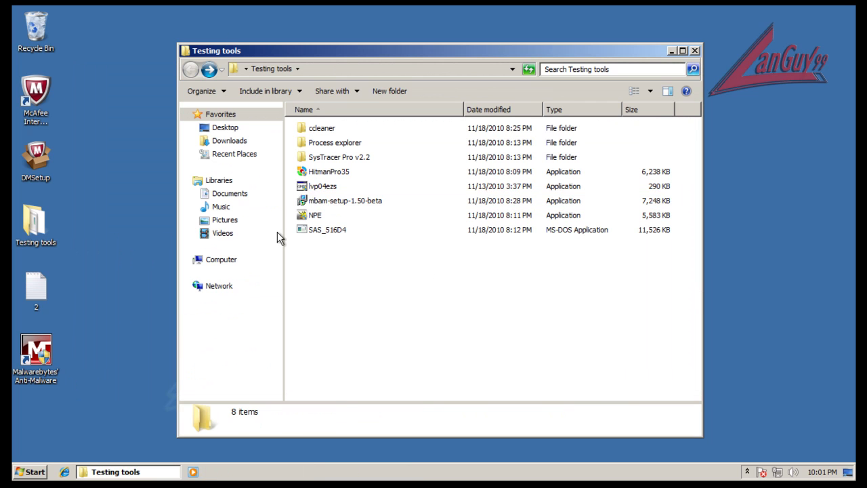
# Reopen Malwarebytes' Anti-Malware from the desktop and look through its protection, quarantine, logs and ignore list pages
pyautogui.doubleClick(39, 351)
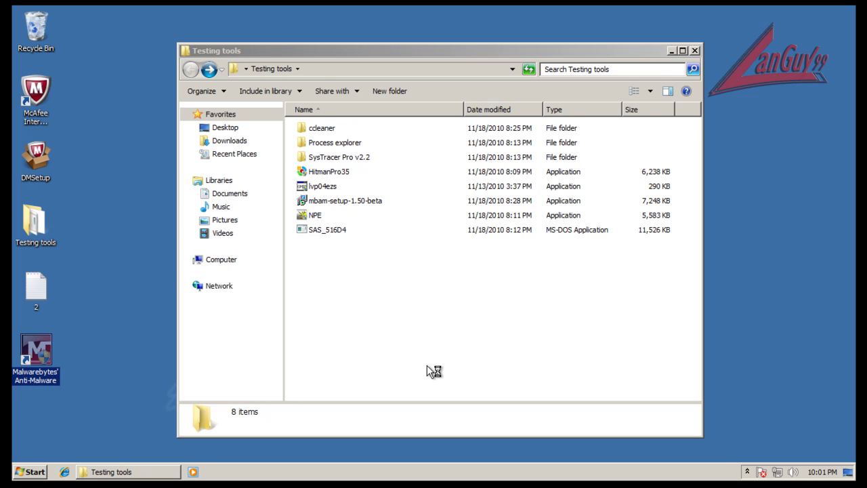
pyautogui.click(485, 260)
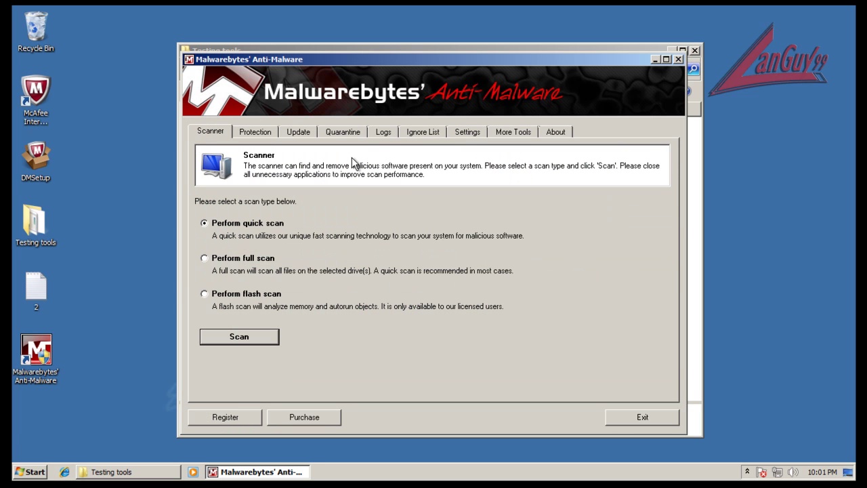
pyautogui.click(256, 133)
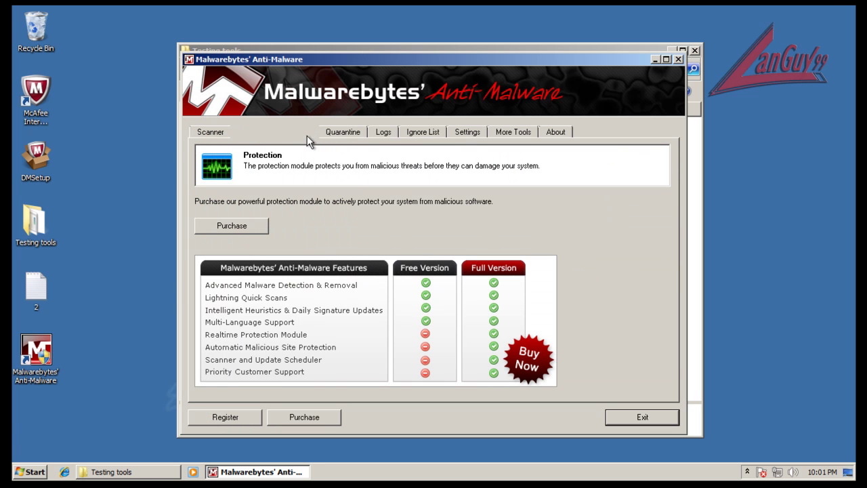
pyautogui.click(340, 134)
pyautogui.click(384, 133)
pyautogui.click(405, 135)
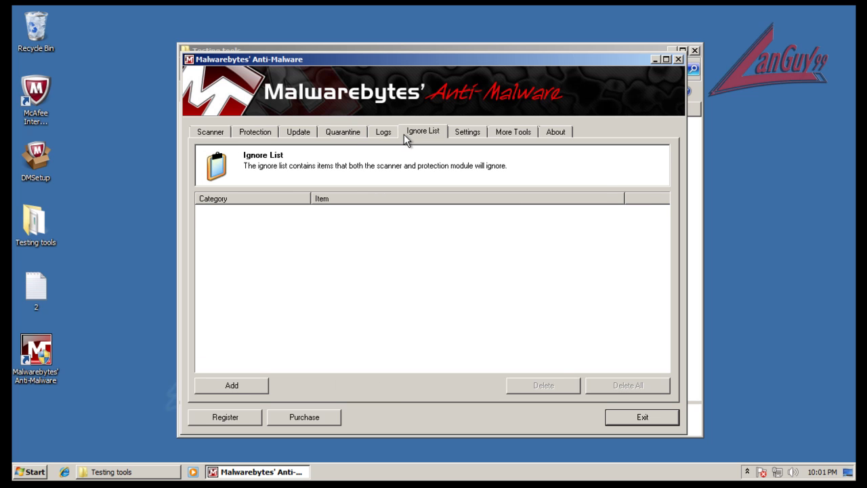
# Look through the settings, additional tools and About pages of Malwarebytes' Anti-Malware, and close the program
pyautogui.click(477, 134)
pyautogui.click(517, 136)
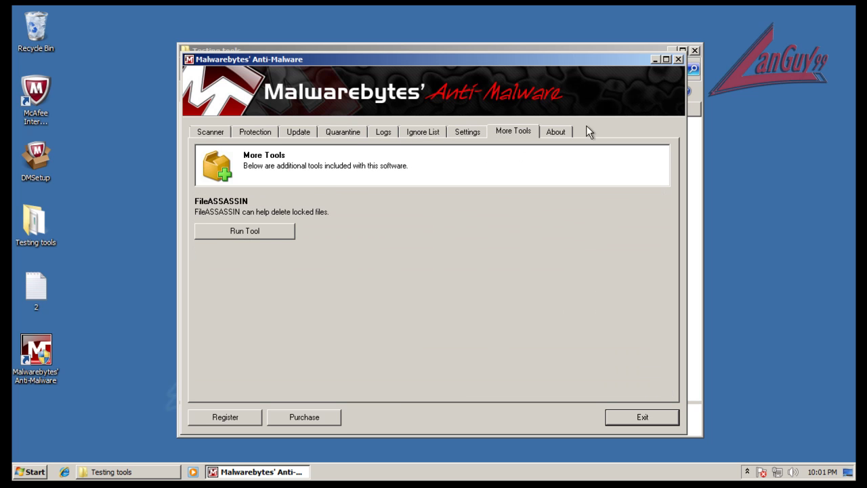
pyautogui.click(567, 133)
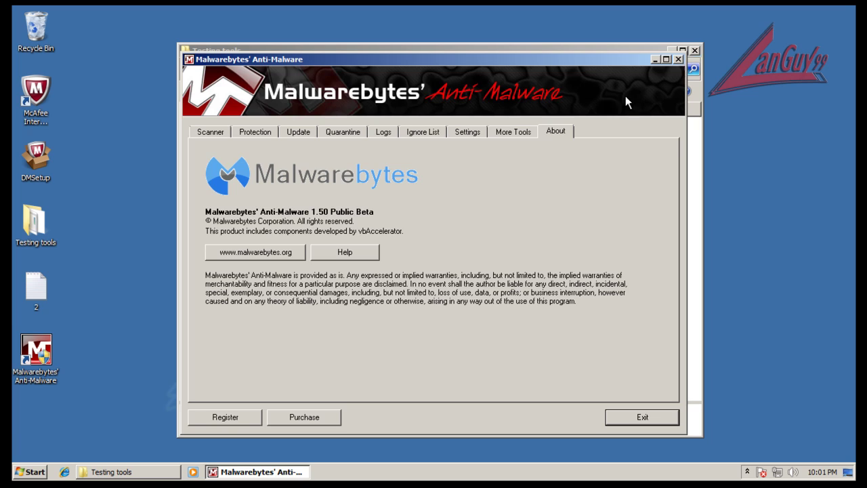
pyautogui.click(678, 60)
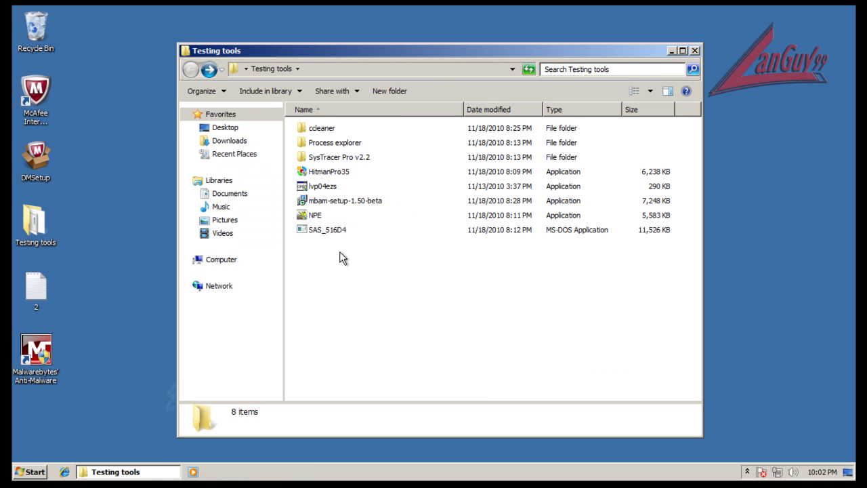
# Run a default scan with HitmanPro35 as a one-time check, accepting the license agreement, and close it when the scan ends
pyautogui.click(334, 174)
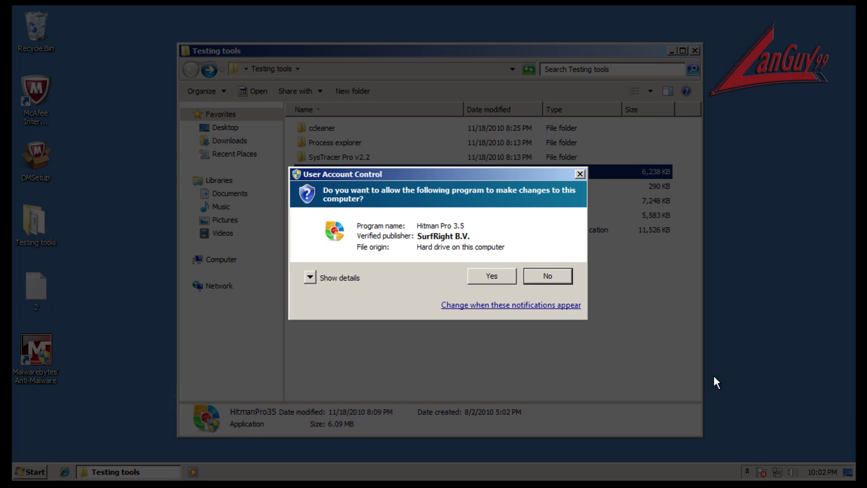
pyautogui.click(483, 276)
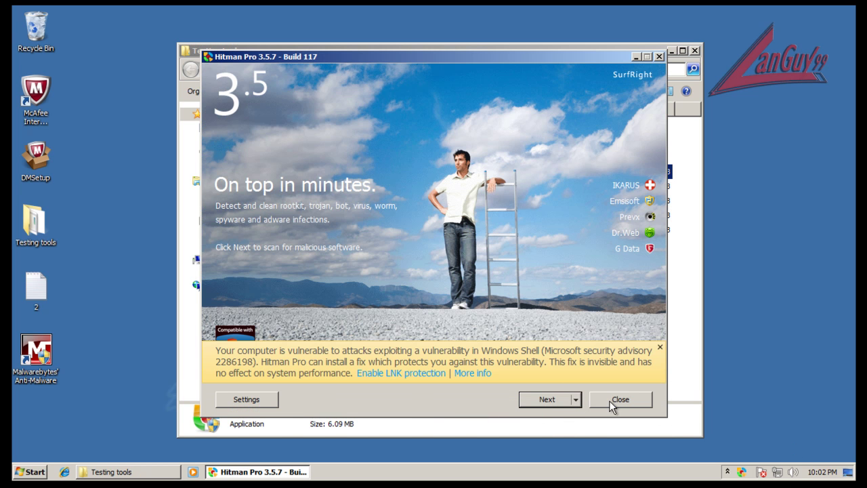
pyautogui.click(576, 400)
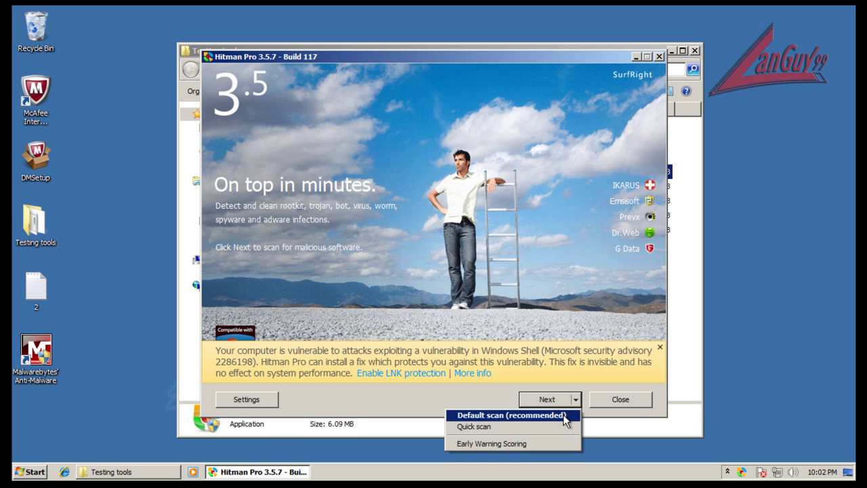
pyautogui.click(563, 414)
pyautogui.click(344, 356)
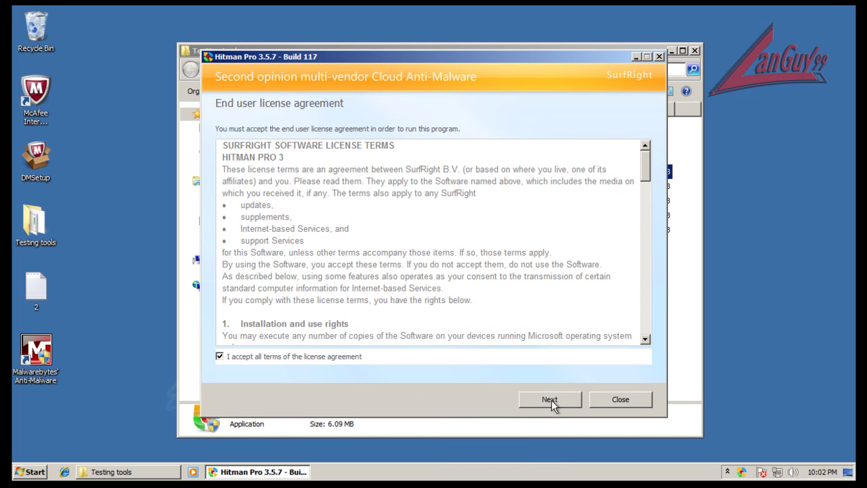
pyautogui.click(549, 399)
pyautogui.click(402, 236)
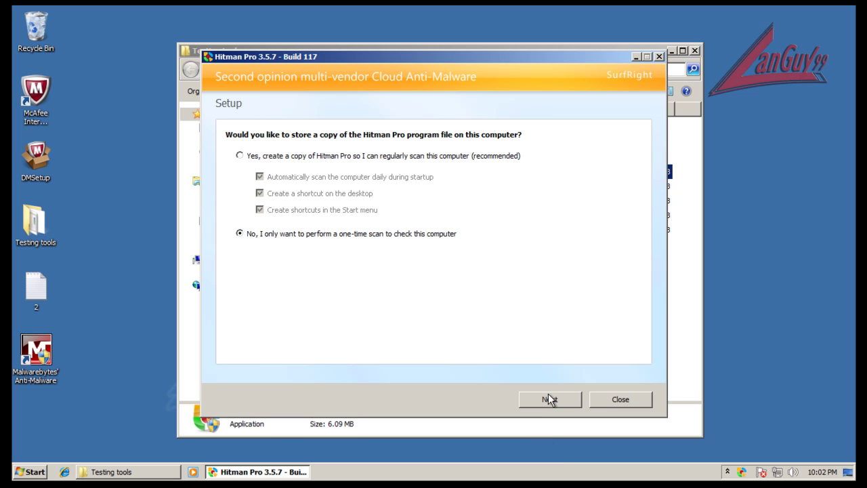
pyautogui.click(548, 398)
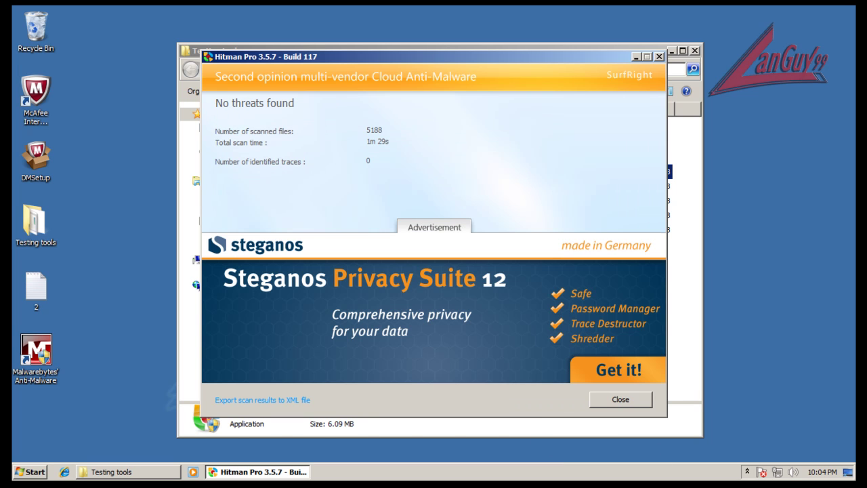
pyautogui.click(605, 400)
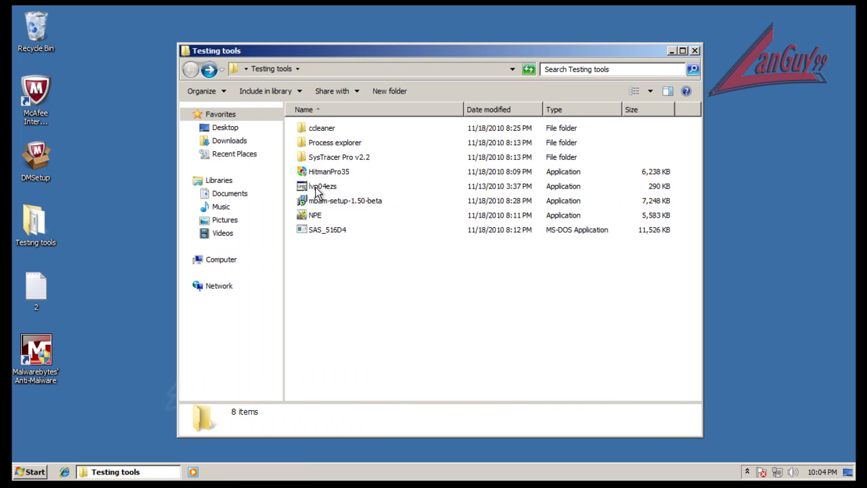
# Run the GMER rootkit scanner lvp04ezs from the Testing tools folder, allowing its changes, and close it after the initial scan
pyautogui.doubleClick(319, 188)
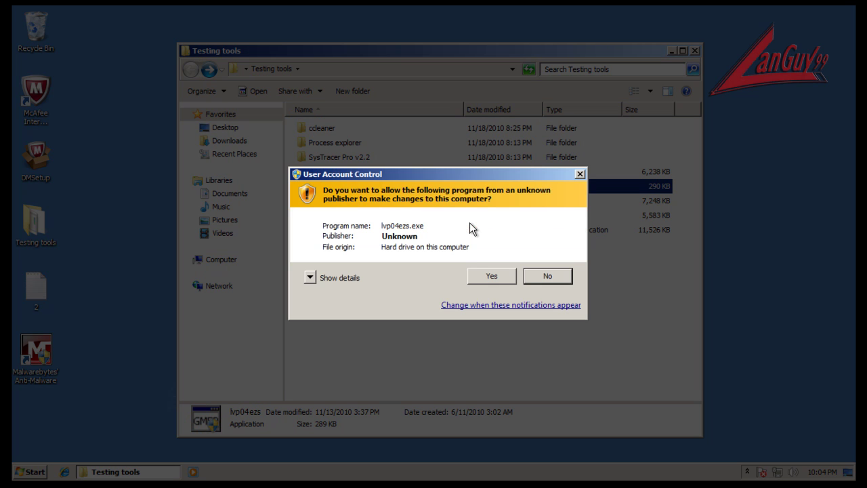
pyautogui.click(489, 271)
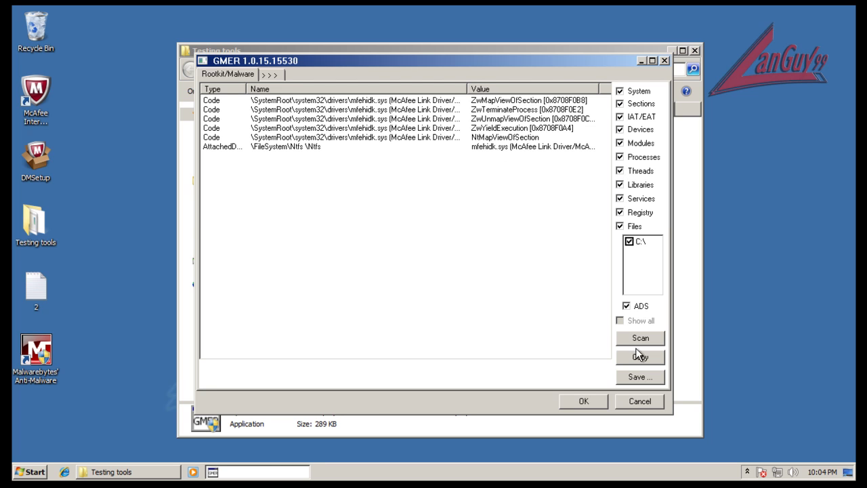
pyautogui.click(636, 401)
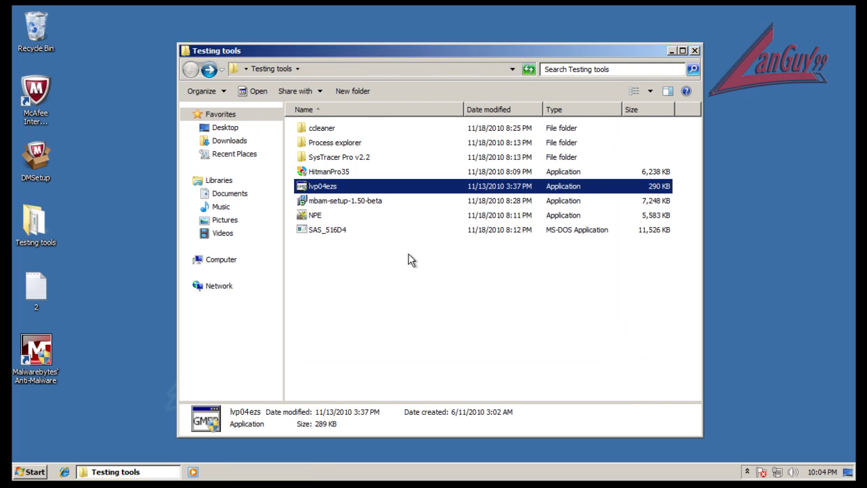
# Run SAS_516D4 to scan with SUPERAntiSpyware, and expand the Malware.Trace and System.BrokenFileAssociation detections to read their registry keys
pyautogui.doubleClick(322, 228)
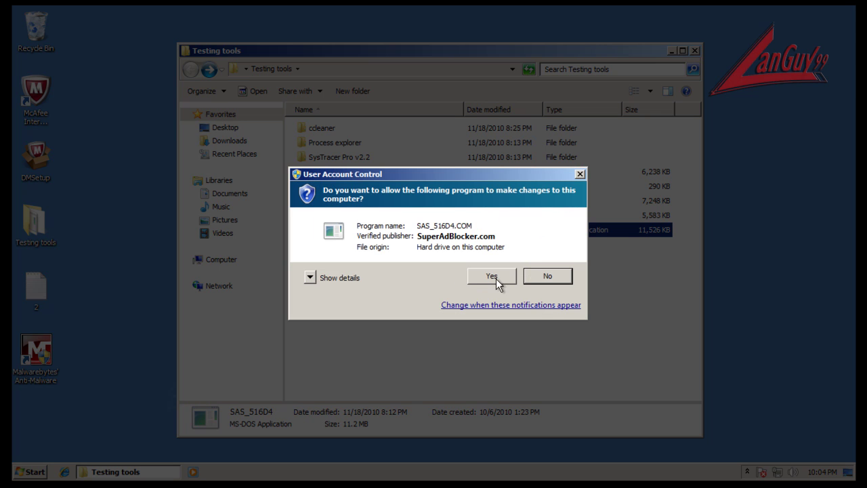
pyautogui.click(496, 278)
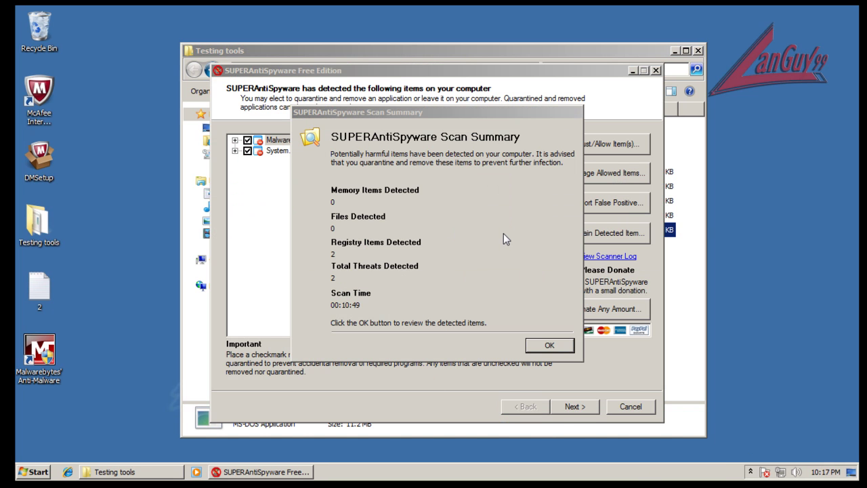
pyautogui.click(555, 347)
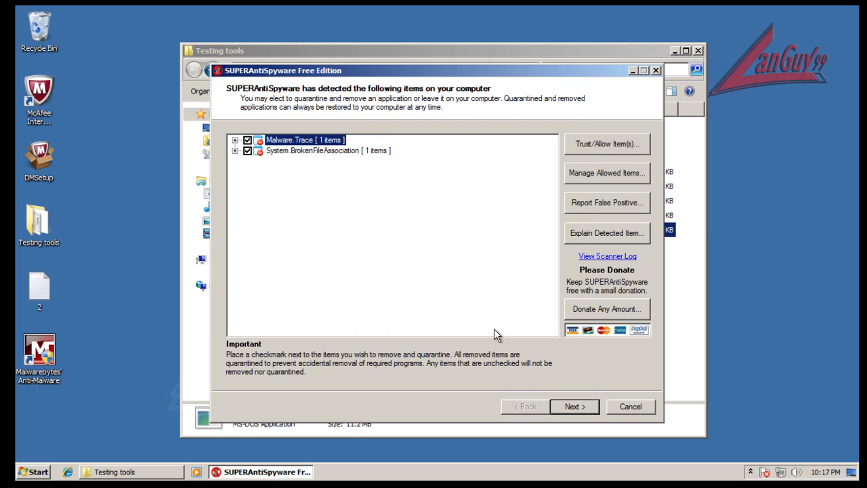
pyautogui.click(234, 140)
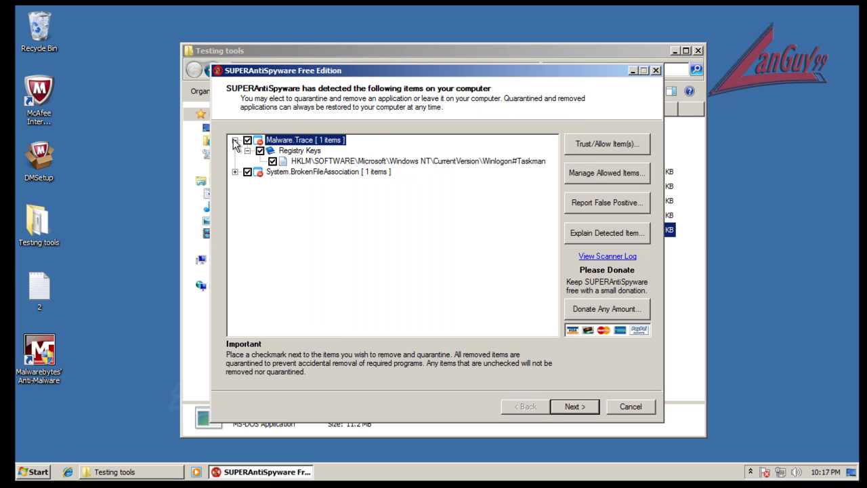
pyautogui.click(342, 161)
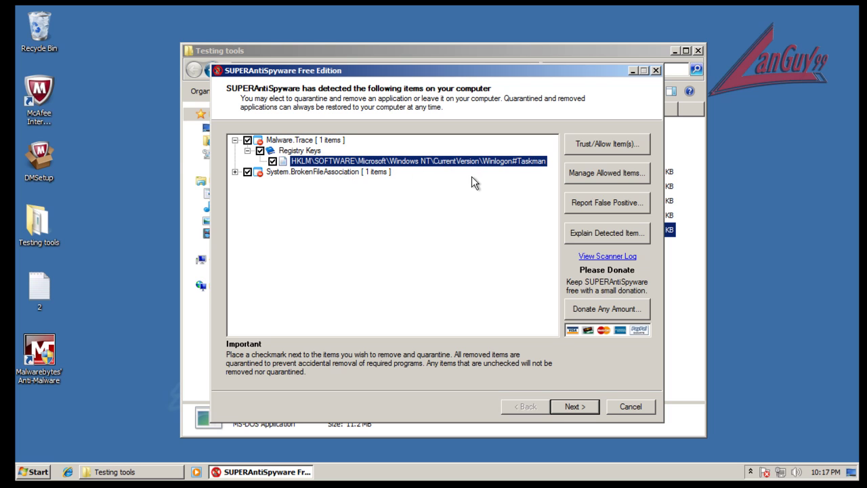
pyautogui.click(235, 172)
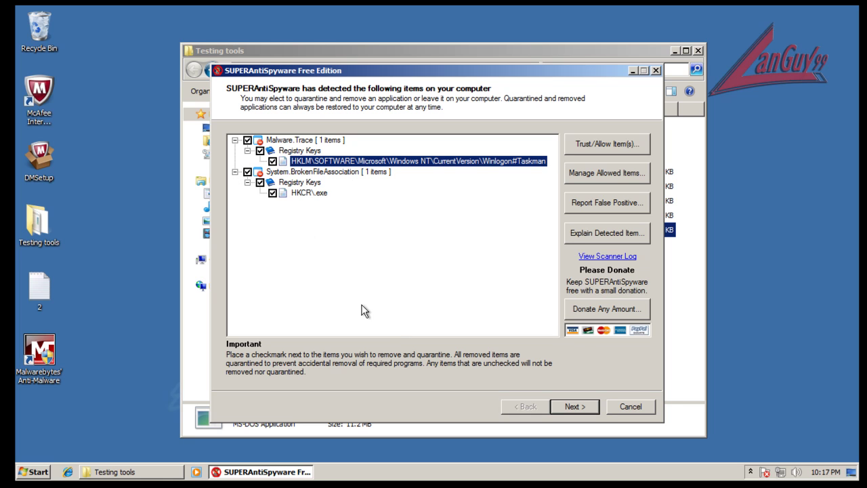
# Quarantine and remove the checked SUPERAntiSpyware detections, decline the reboot, and close the scanner
pyautogui.click(590, 409)
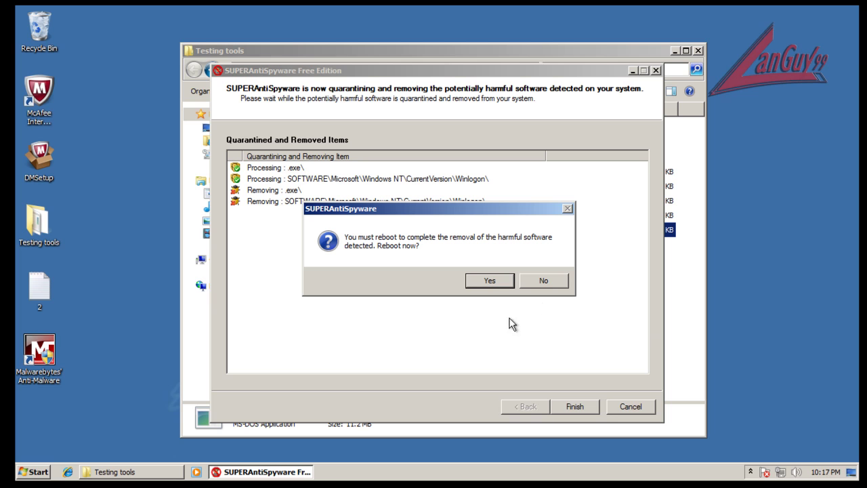
pyautogui.click(546, 281)
pyautogui.click(532, 285)
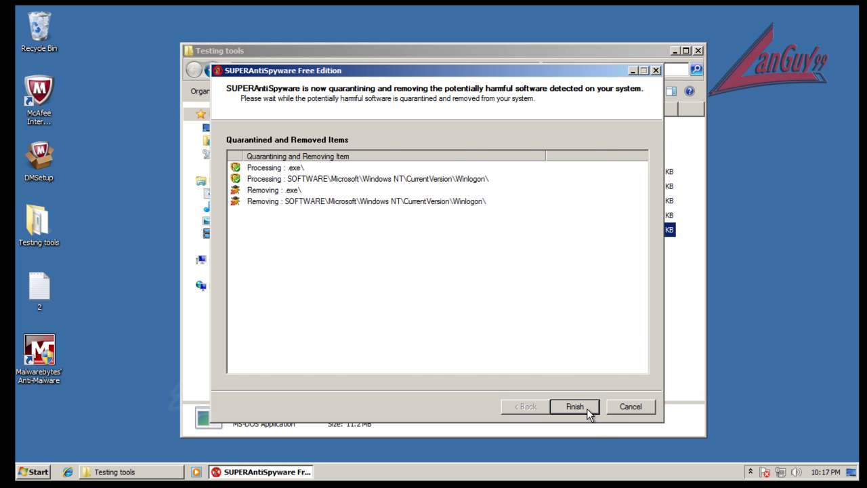
pyautogui.click(588, 411)
pyautogui.click(632, 406)
pyautogui.click(386, 286)
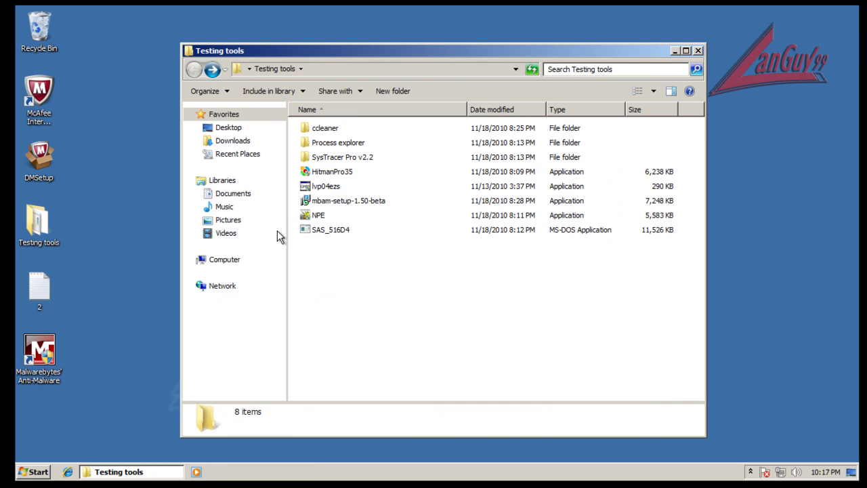
# Open McAfee Internet Security from the hidden notification icons and minimize the Testing tools folder behind it
pyautogui.click(751, 472)
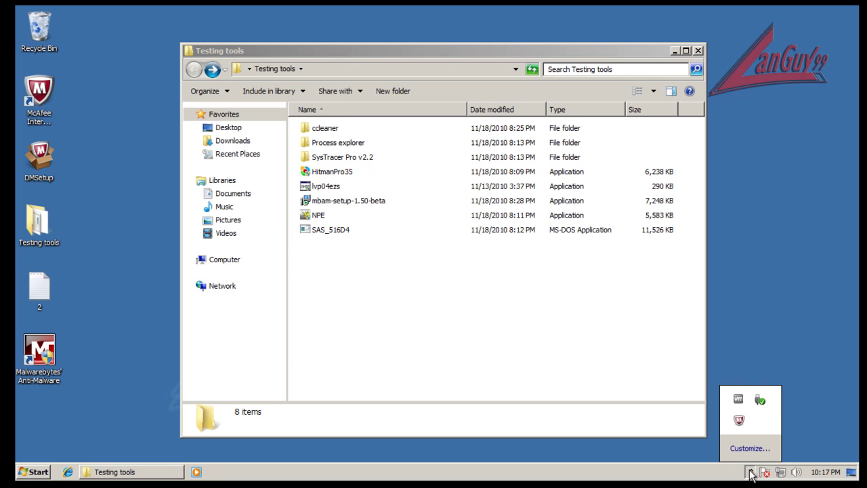
pyautogui.doubleClick(739, 420)
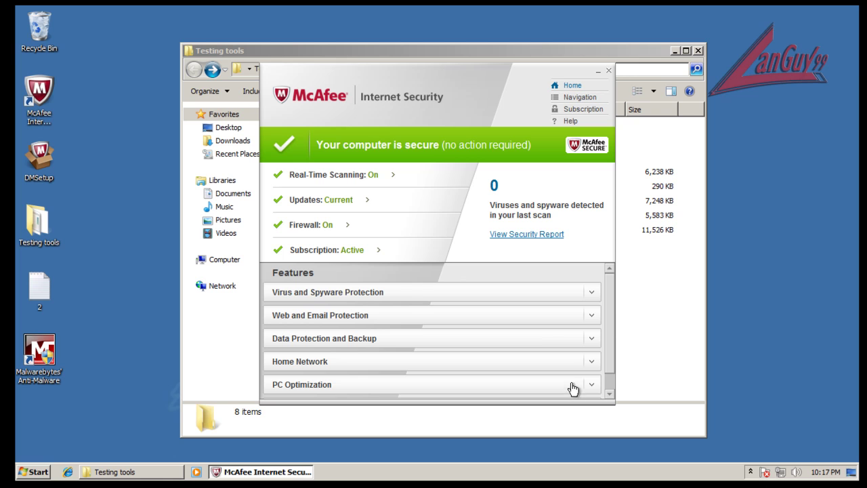
pyautogui.scroll(-2, 609, 345)
pyautogui.scroll(2, 607, 345)
pyautogui.moveTo(612, 321); pyautogui.dragTo(612, 368)
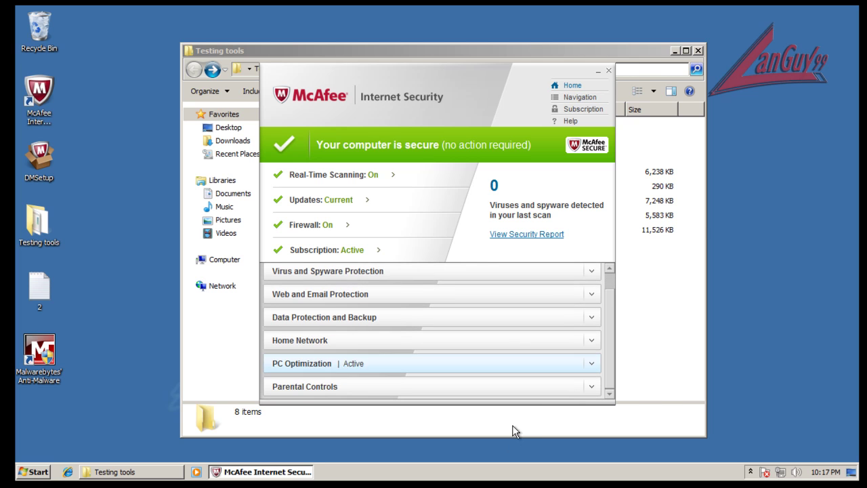
pyautogui.click(516, 405)
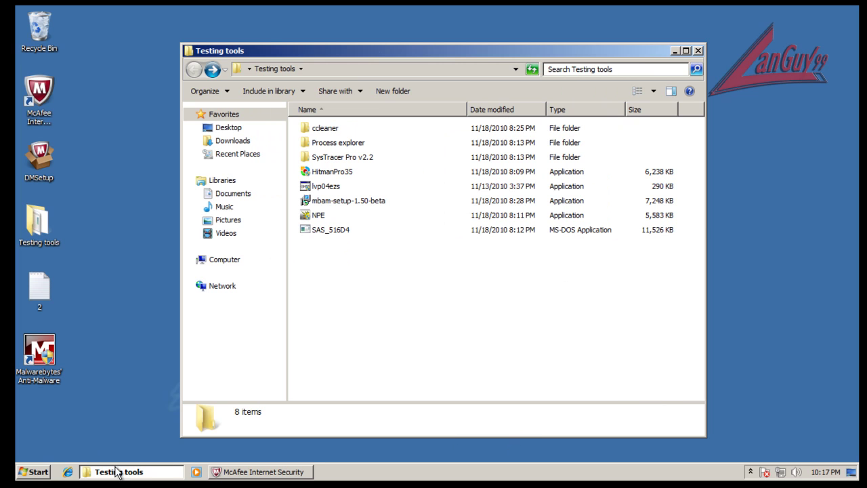
pyautogui.click(145, 474)
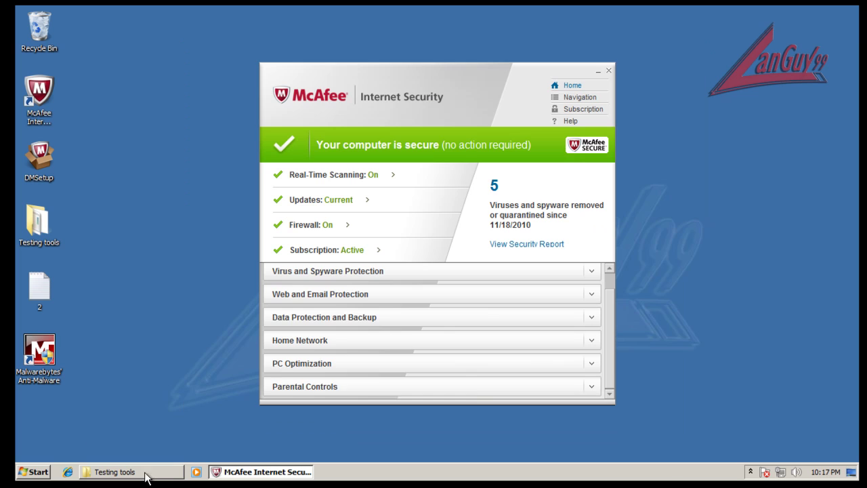
# Examine McAfee's Web and Email Protection details, and collapse the section again
pyautogui.click(586, 299)
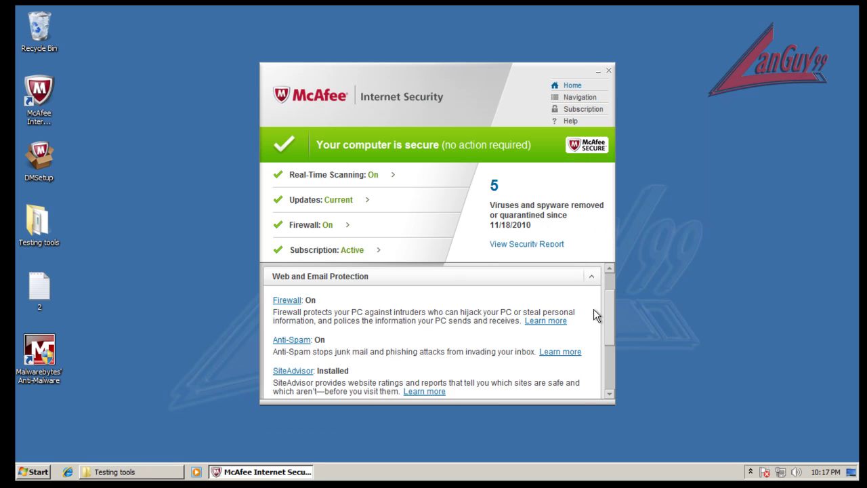
pyautogui.moveTo(609, 319); pyautogui.dragTo(598, 266)
pyautogui.click(591, 315)
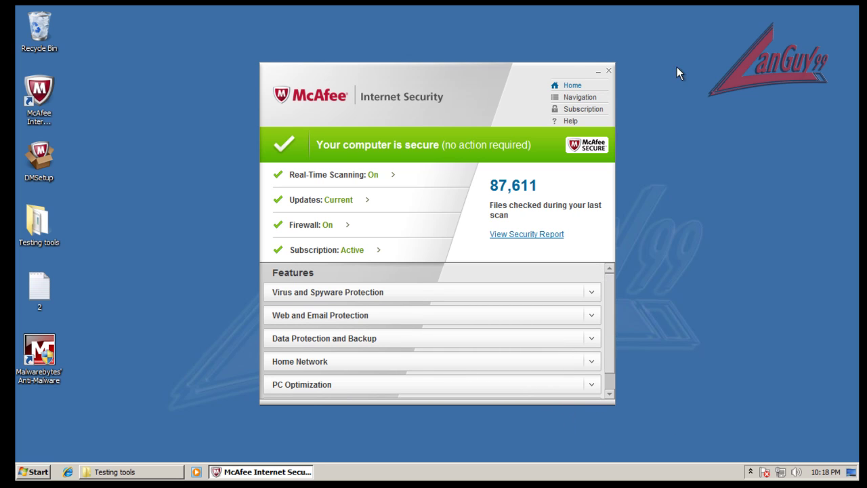
# Move the McAfee Internet Security window slightly higher on the desktop and close it
pyautogui.moveTo(587, 61); pyautogui.dragTo(677, 30)
pyautogui.moveTo(615, 92); pyautogui.dragTo(717, 87)
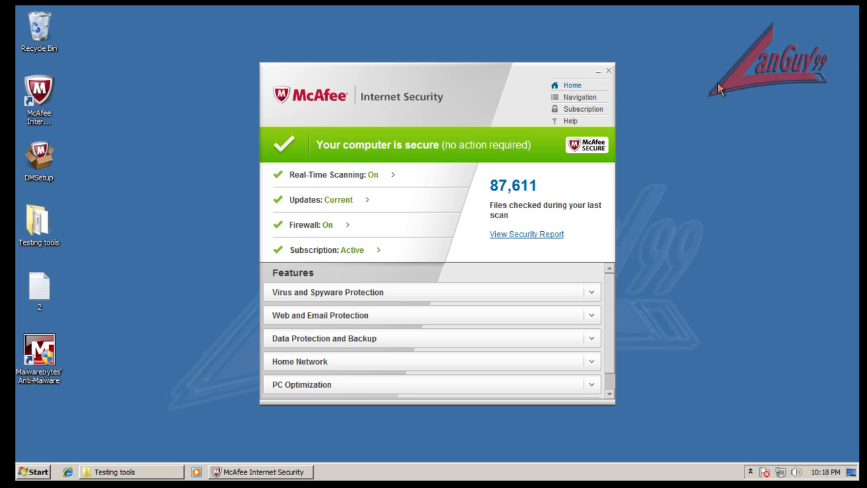
pyautogui.moveTo(447, 76); pyautogui.dragTo(442, 54)
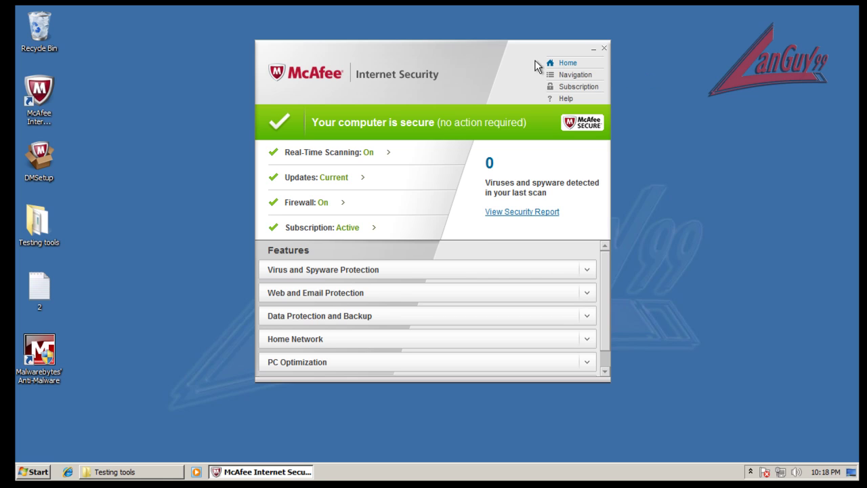
pyautogui.click(604, 49)
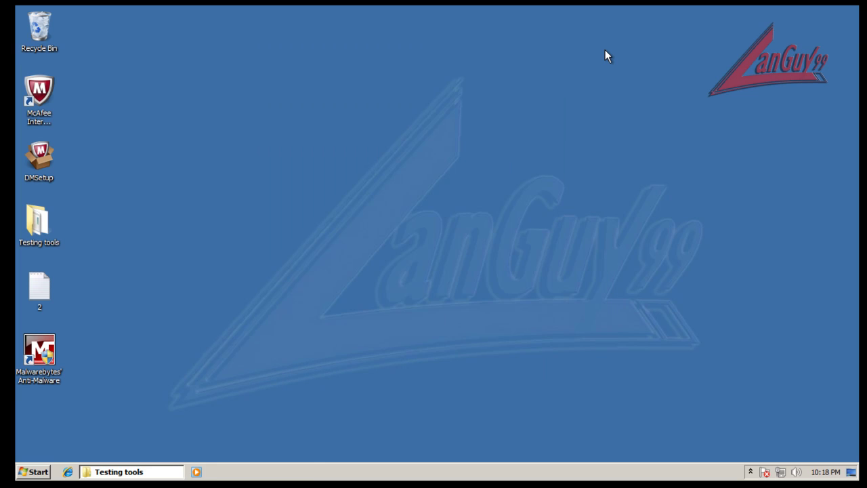